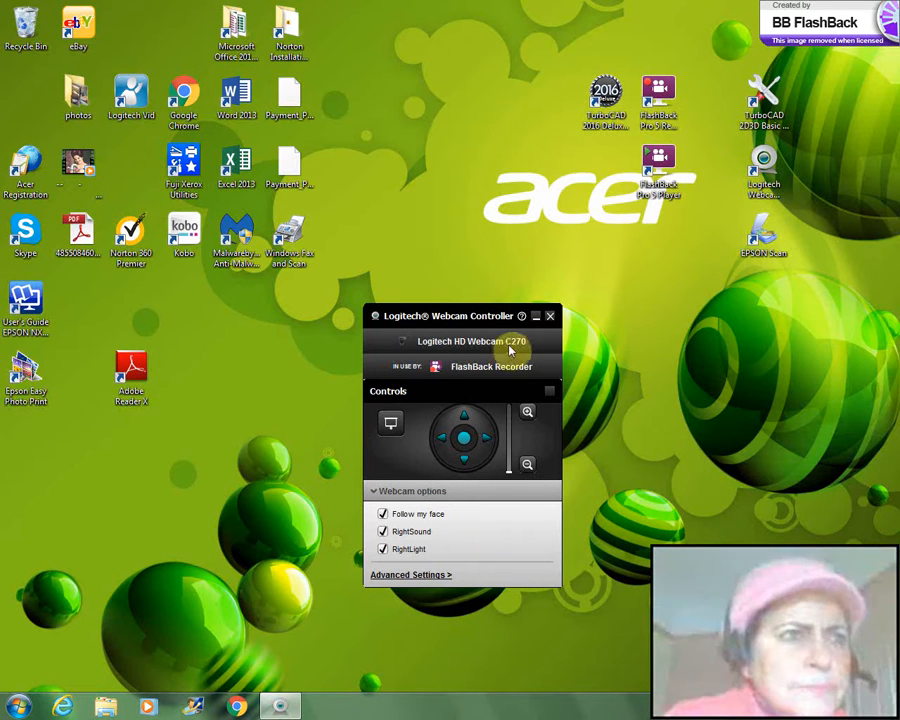
Step: Minimize the webcam controller, launch TurboCAD 2016 Deluxe, and dismiss its startup file dialog
{"action": "left_click", "coordinate": [536, 318]}
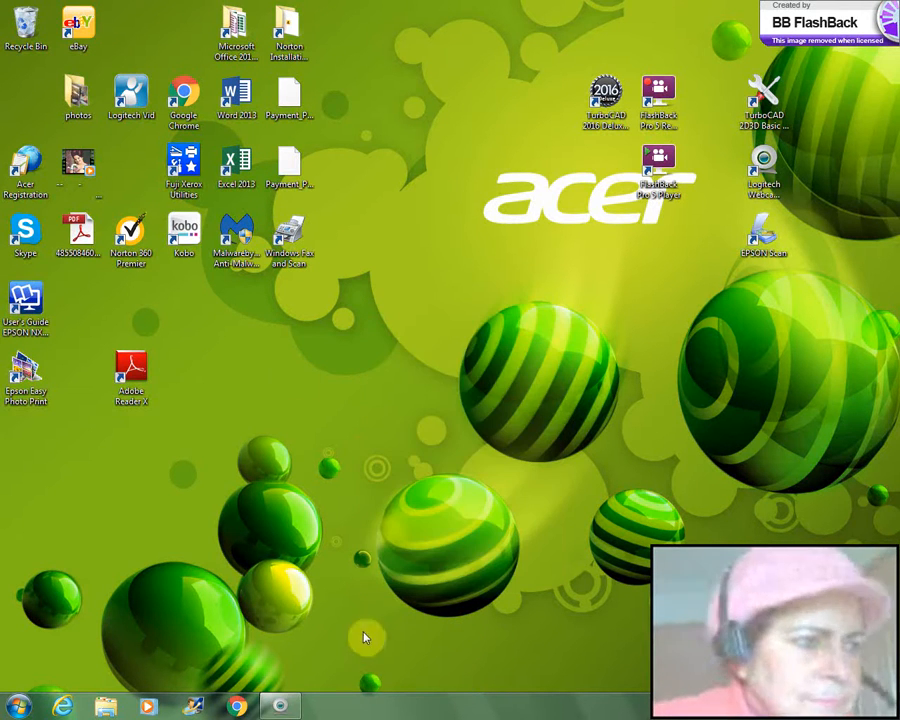
{"action": "left_click", "coordinate": [605, 95]}
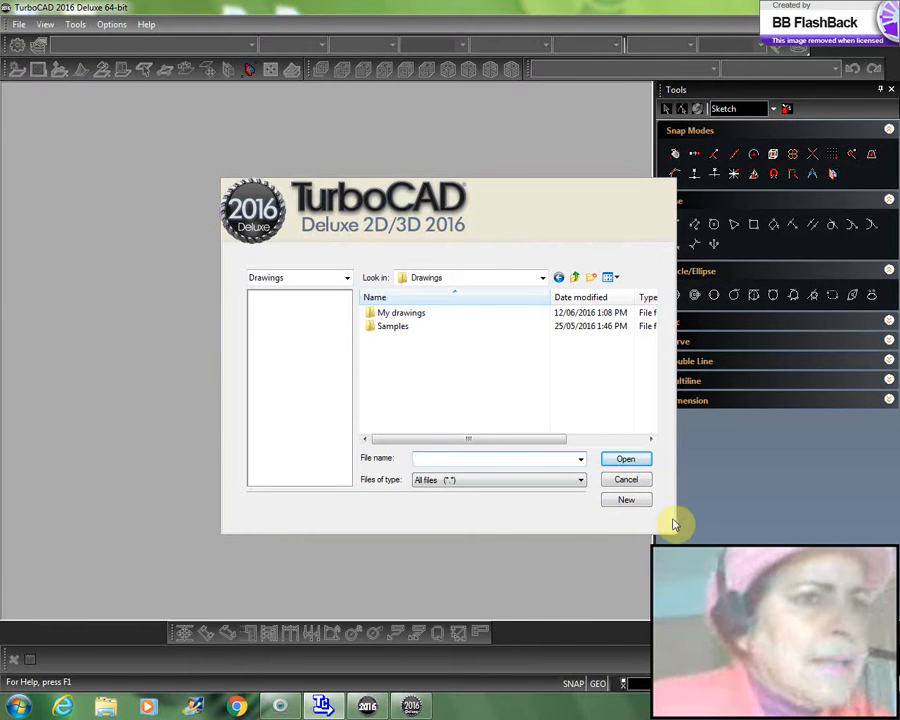
{"action": "left_click", "coordinate": [636, 483]}
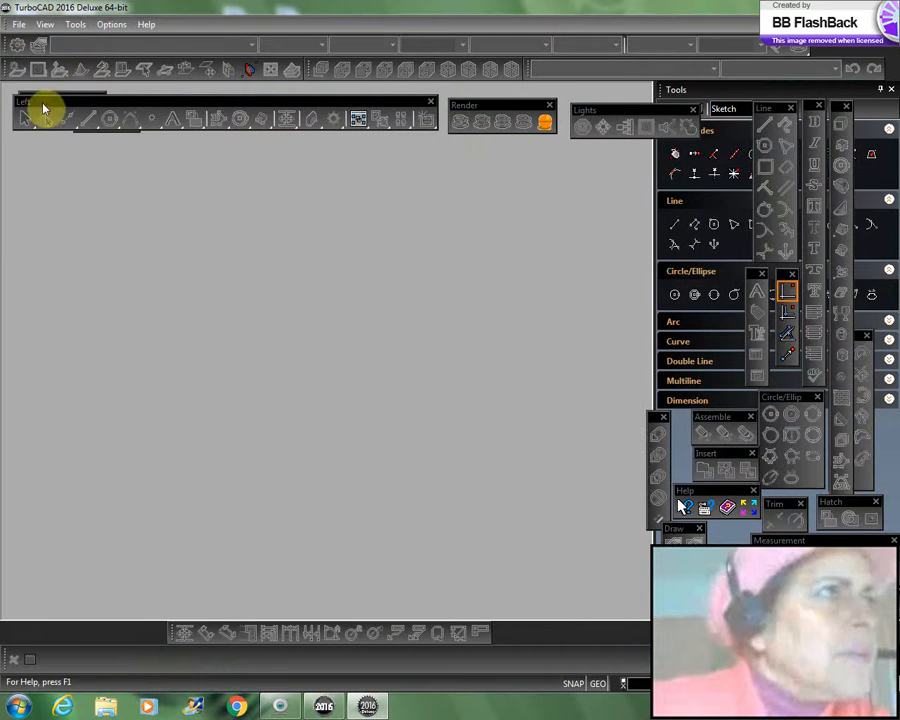
Step: Open the Student_2D template from the Templates folder
{"action": "left_click", "coordinate": [17, 25]}
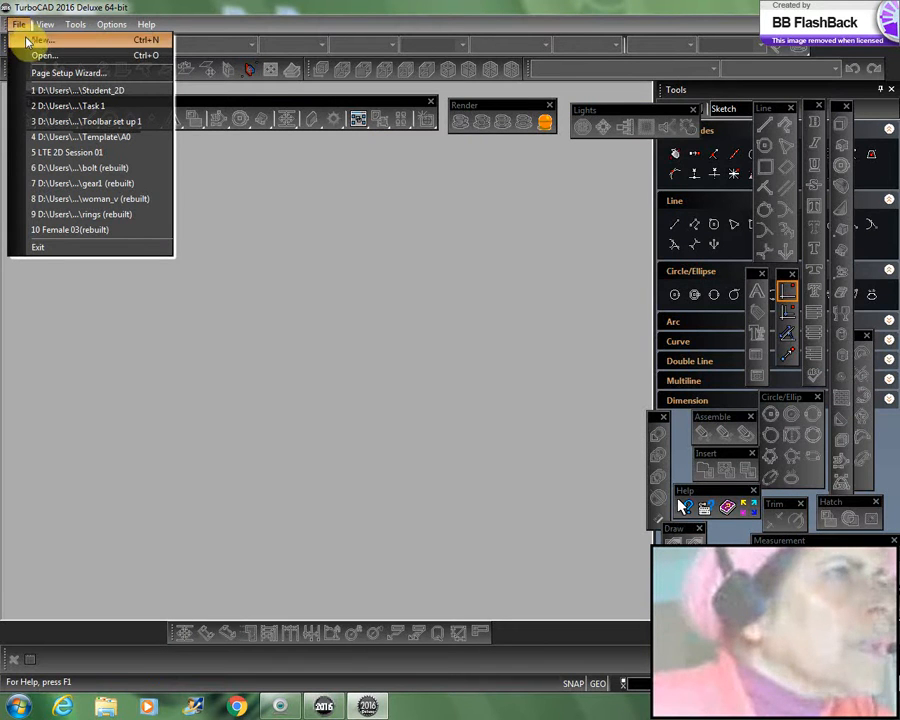
{"action": "left_click", "coordinate": [40, 56]}
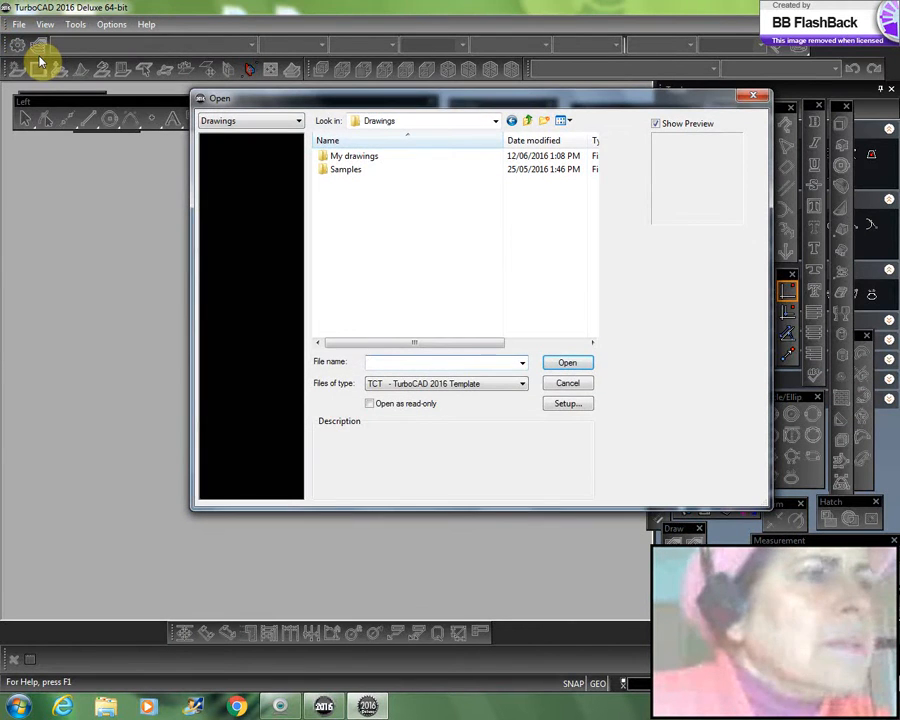
{"action": "left_click", "coordinate": [301, 122]}
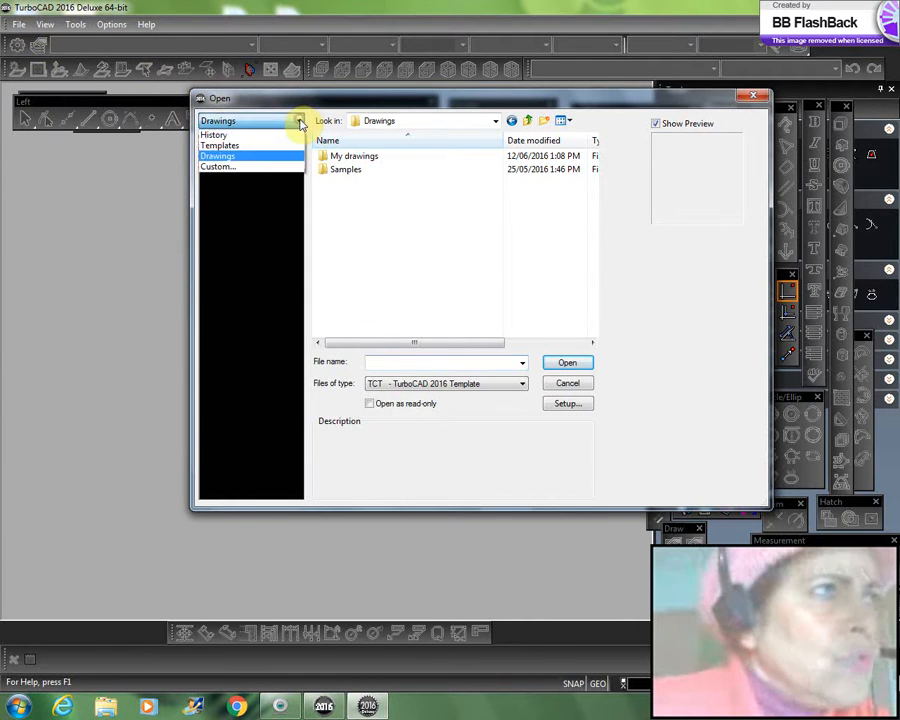
{"action": "left_click", "coordinate": [232, 147]}
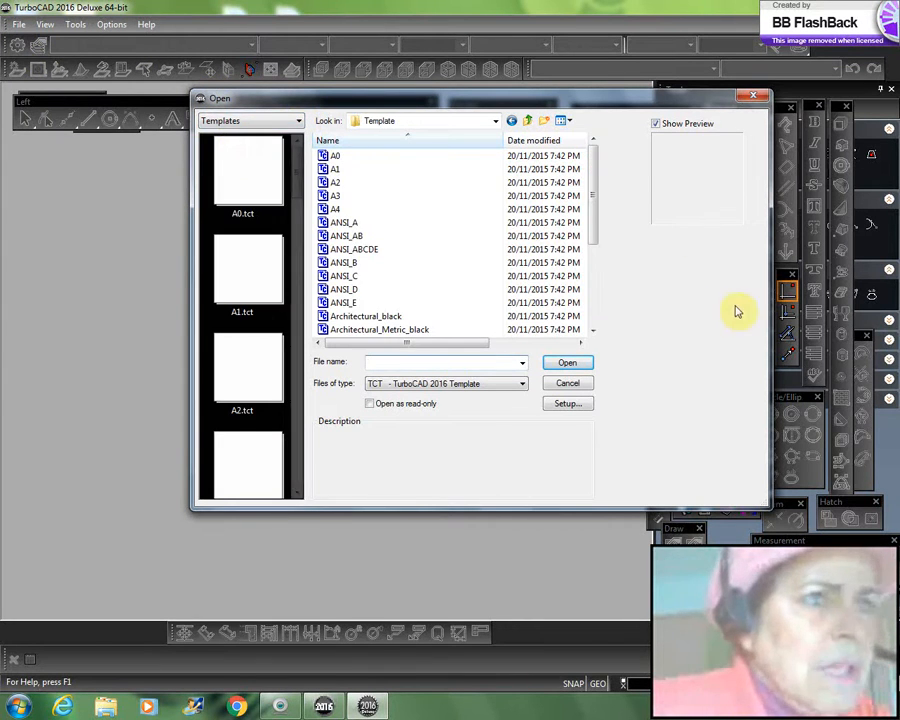
{"action": "left_click_drag", "start_coordinate": [592, 223], "coordinate": [598, 317]}
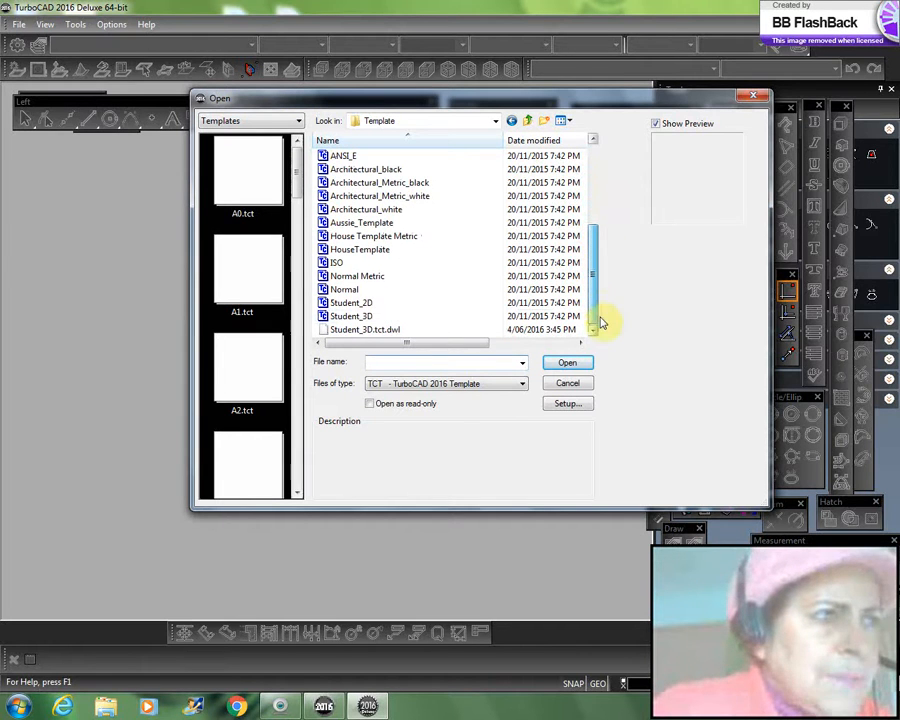
{"action": "left_click", "coordinate": [348, 304]}
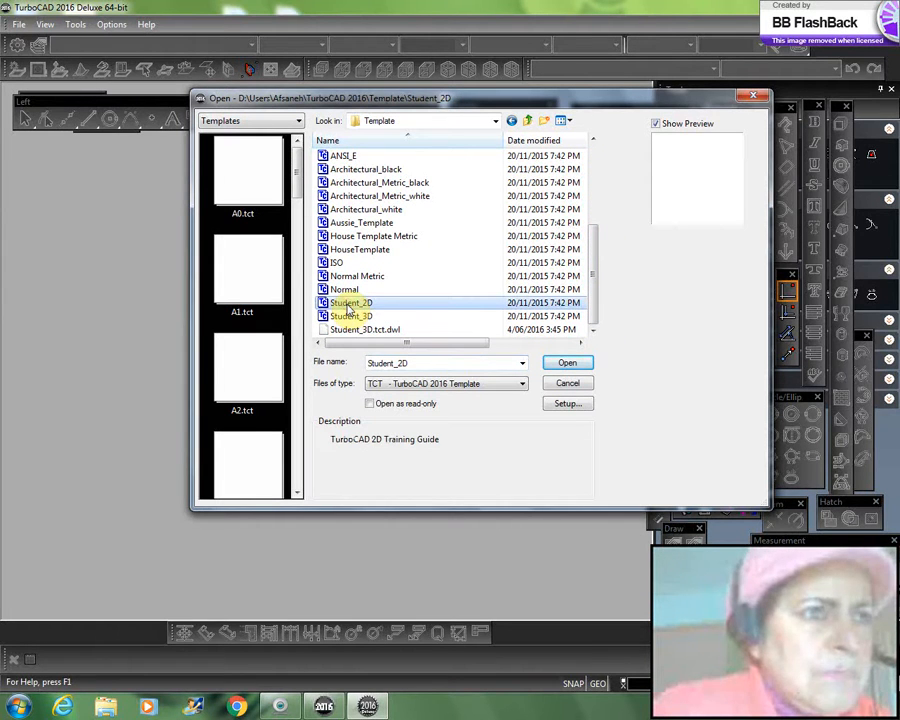
{"action": "left_click", "coordinate": [568, 363]}
{"action": "left_click", "coordinate": [598, 401]}
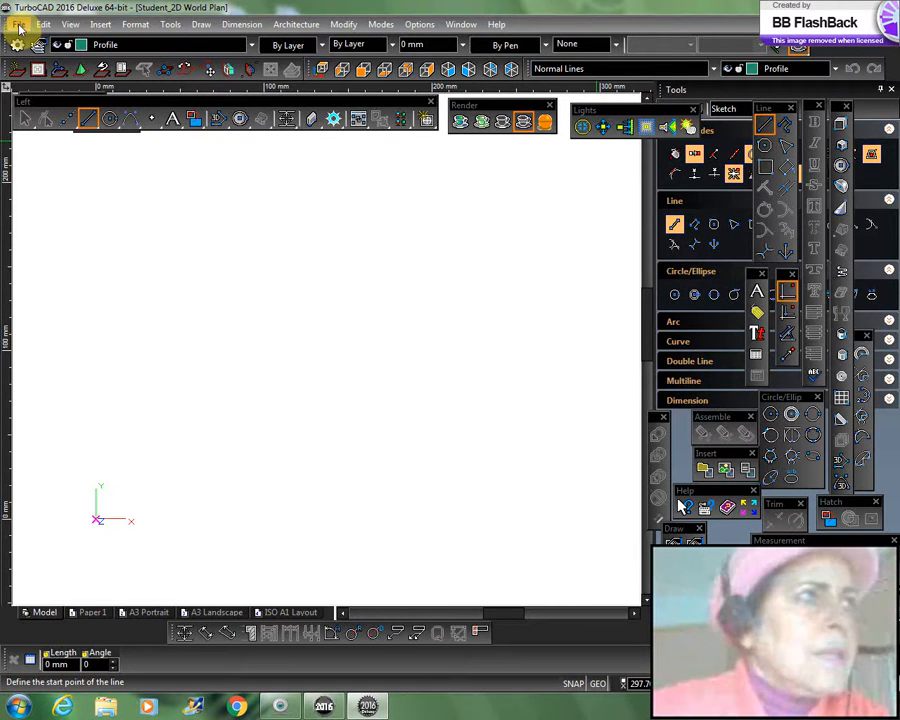
Step: Open the Task 1 drawing from the My drawings folder
{"action": "left_click", "coordinate": [19, 27]}
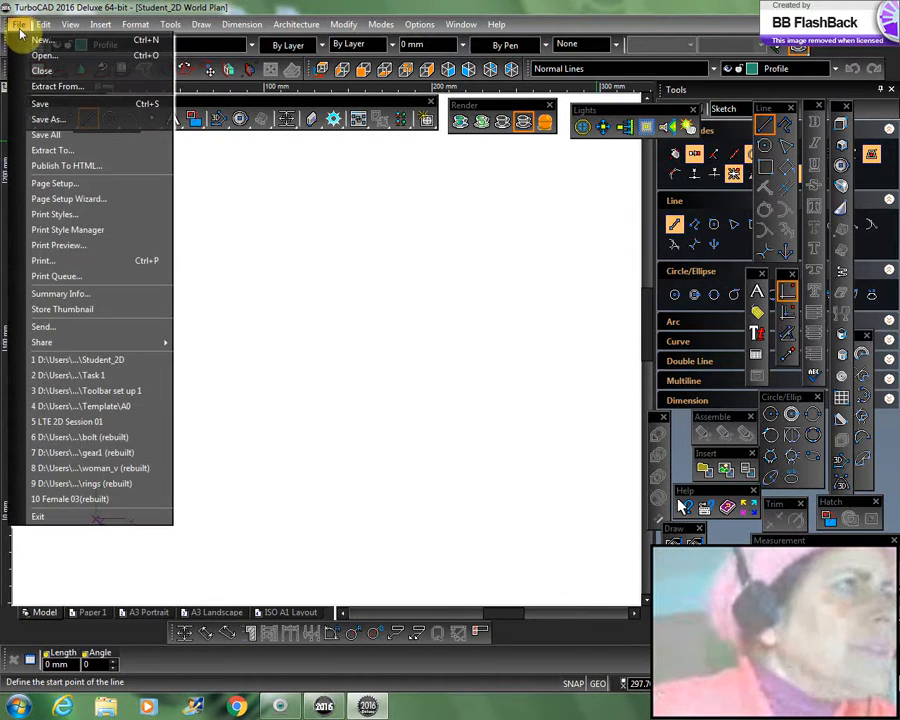
{"action": "left_click", "coordinate": [38, 56]}
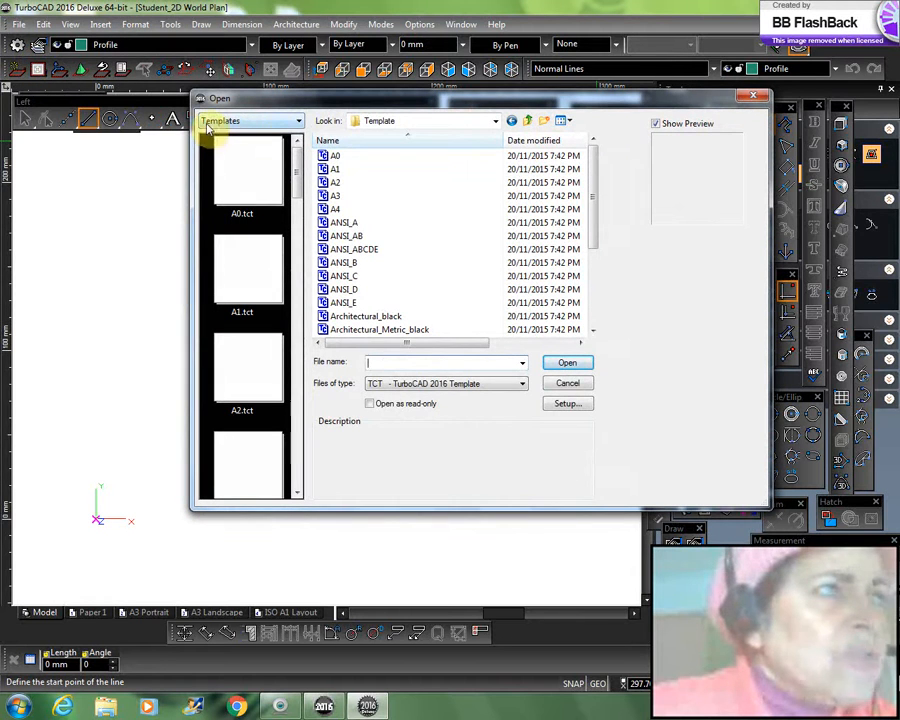
{"action": "left_click", "coordinate": [298, 121]}
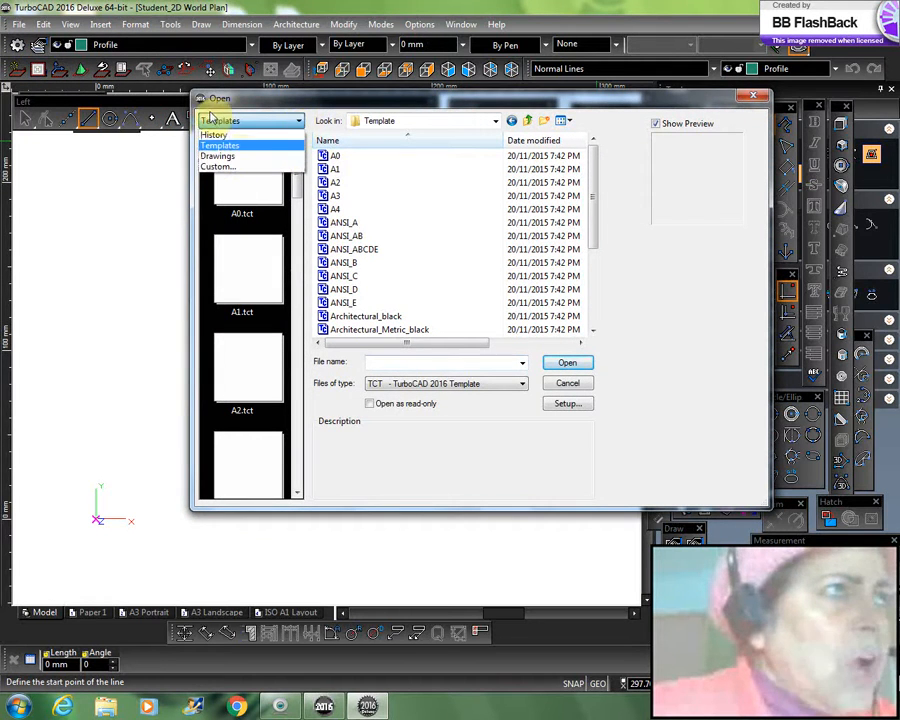
{"action": "left_click", "coordinate": [218, 158]}
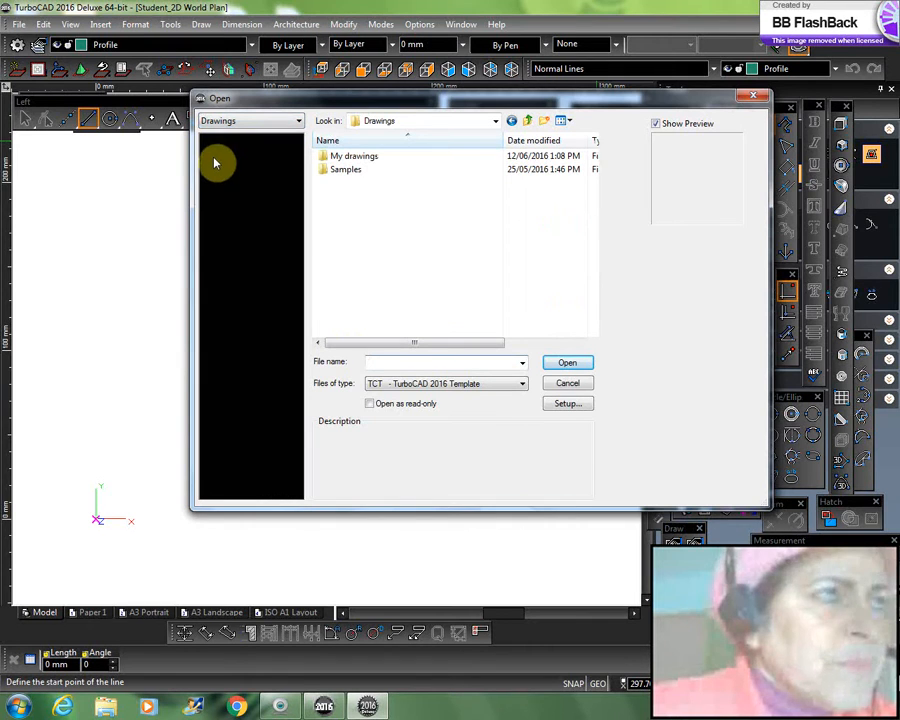
{"action": "double_click", "coordinate": [337, 156]}
{"action": "double_click", "coordinate": [335, 157]}
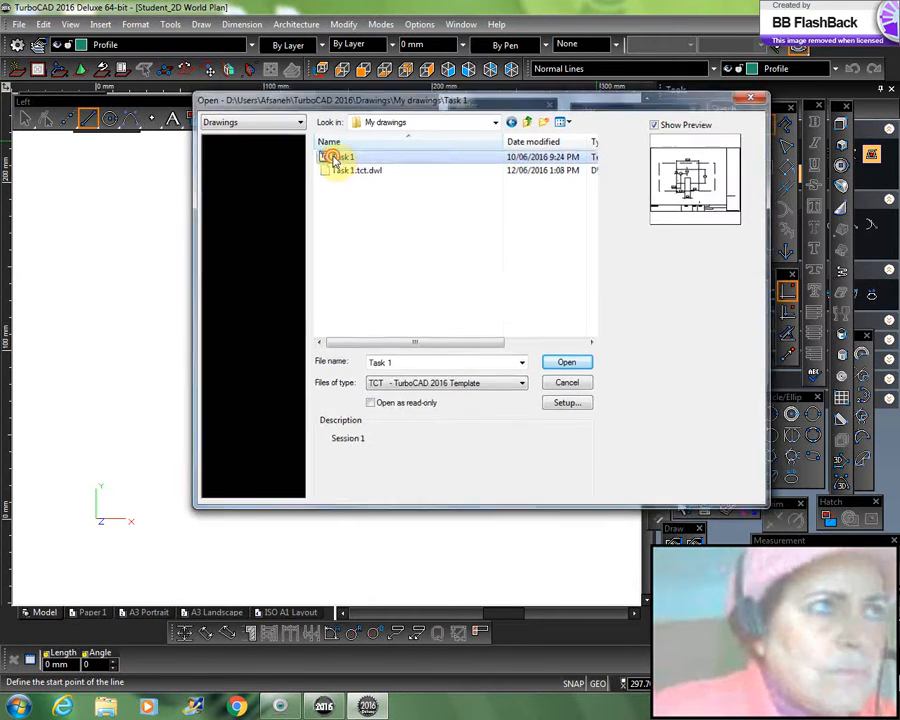
Step: Compare the dimensioned part on the A3 Landscape sheet with its geometry in model space
{"action": "scroll", "coordinate": [324, 345], "scroll_direction": "down", "scroll_amount": 6}
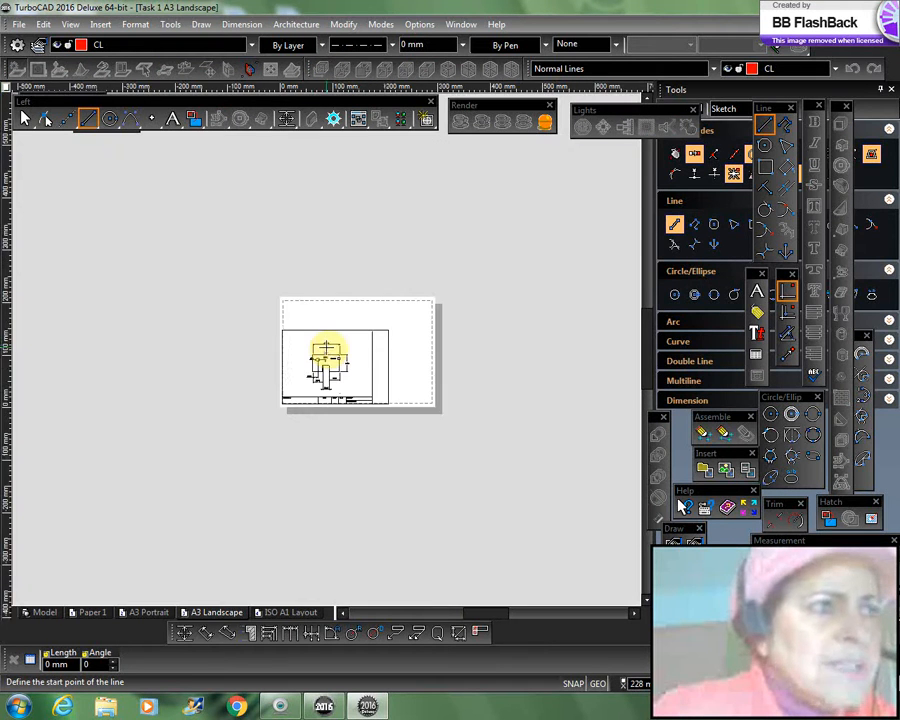
{"action": "scroll", "coordinate": [324, 348], "scroll_direction": "up", "scroll_amount": 6}
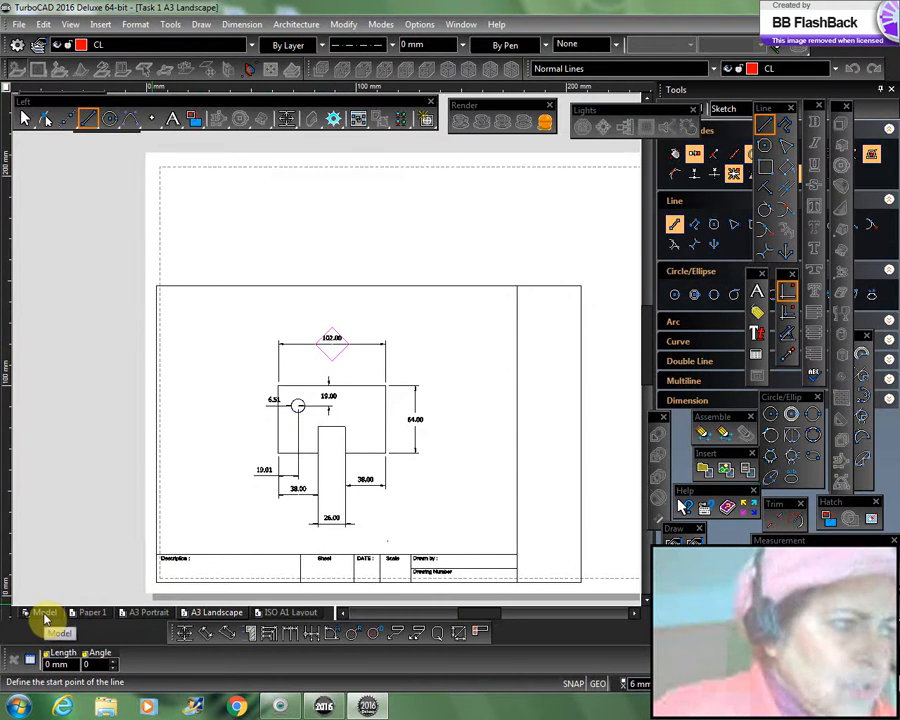
{"action": "left_click", "coordinate": [45, 613]}
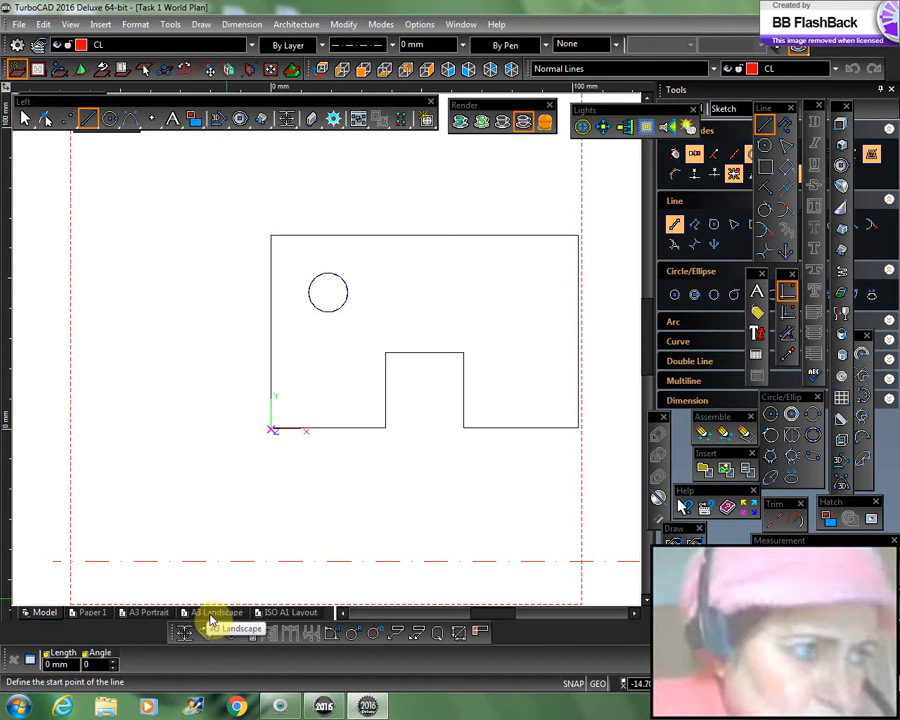
{"action": "left_click", "coordinate": [215, 613]}
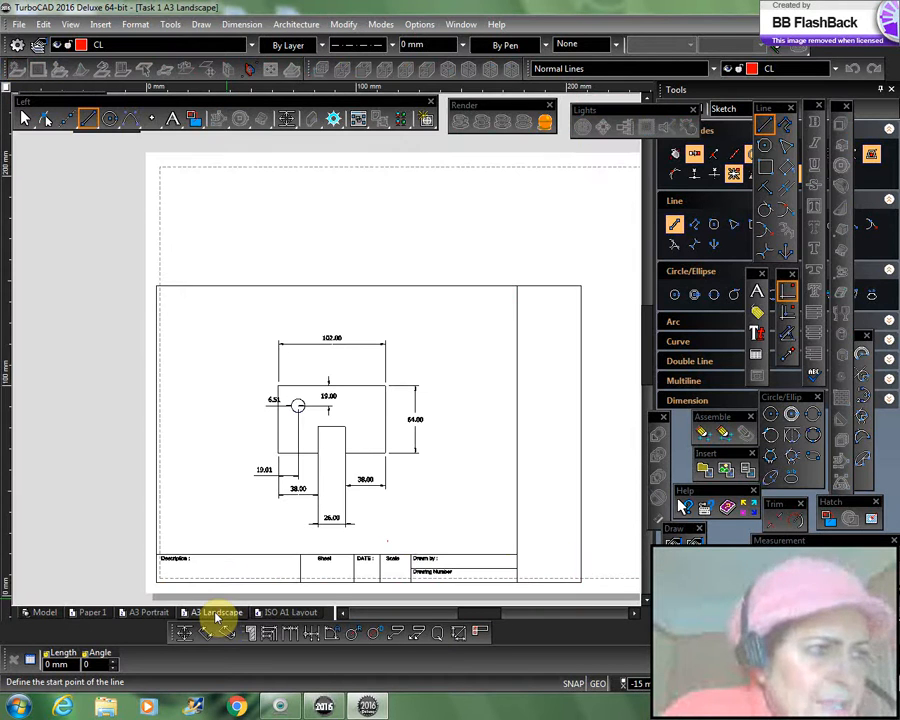
{"action": "left_click", "coordinate": [45, 614]}
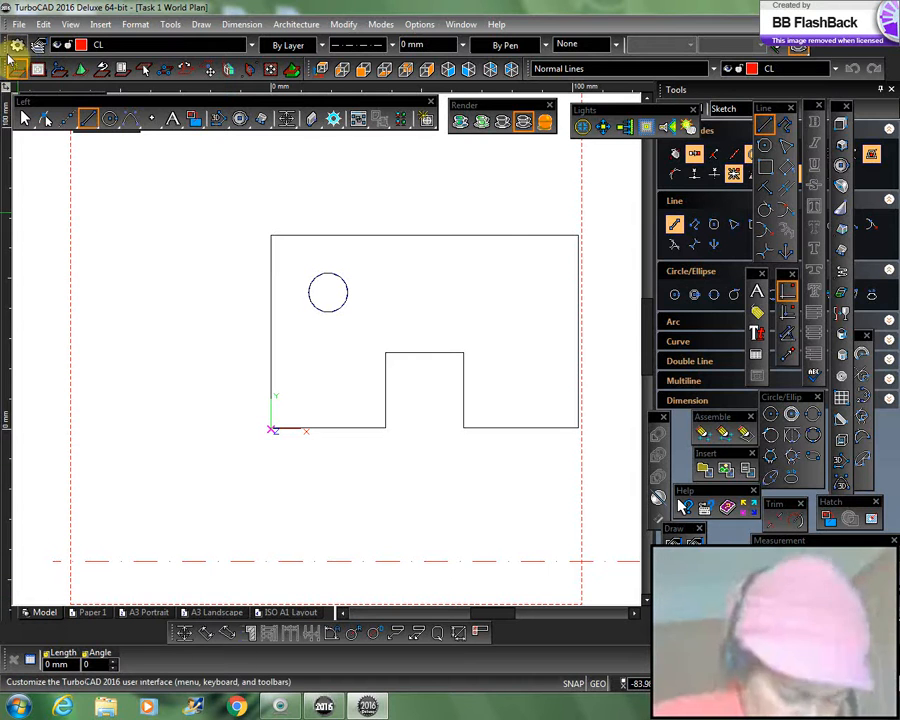
{"action": "left_click", "coordinate": [71, 25]}
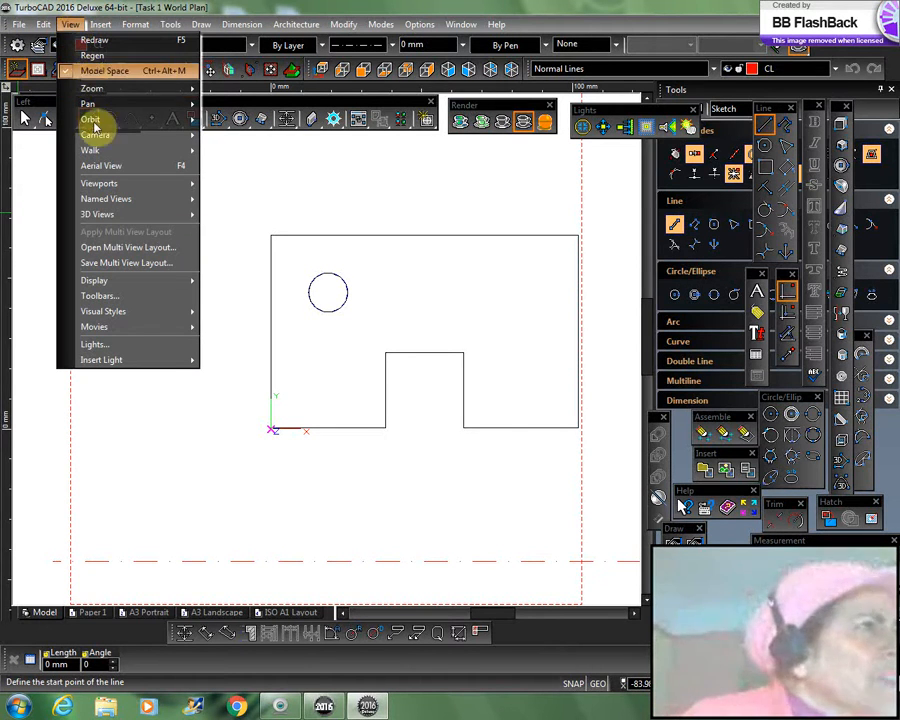
{"action": "mouse_move", "coordinate": [101, 200]}
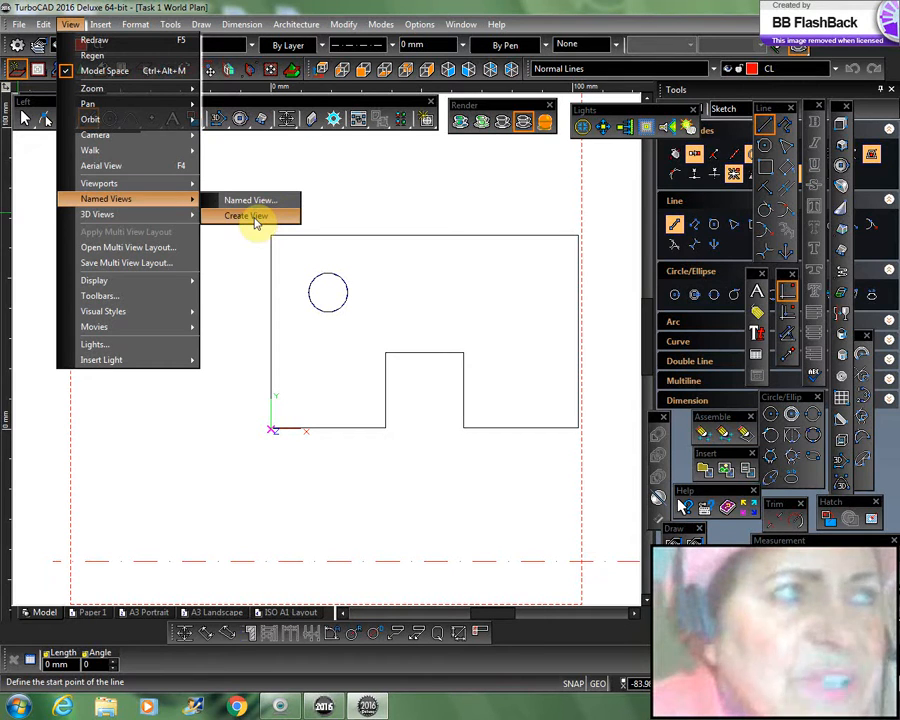
{"action": "left_click", "coordinate": [486, 498]}
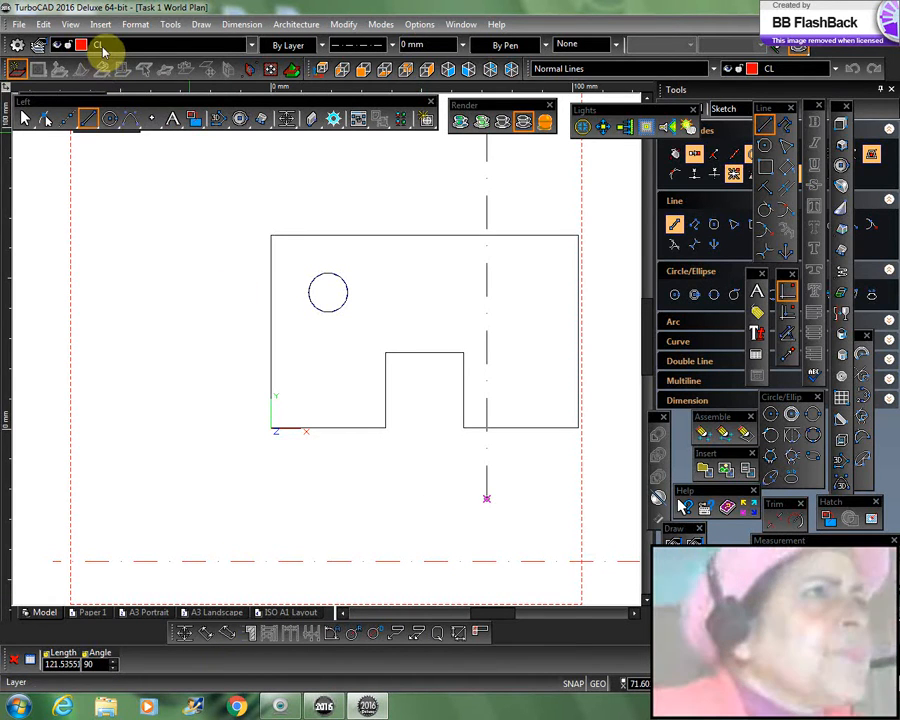
{"action": "left_click", "coordinate": [70, 24]}
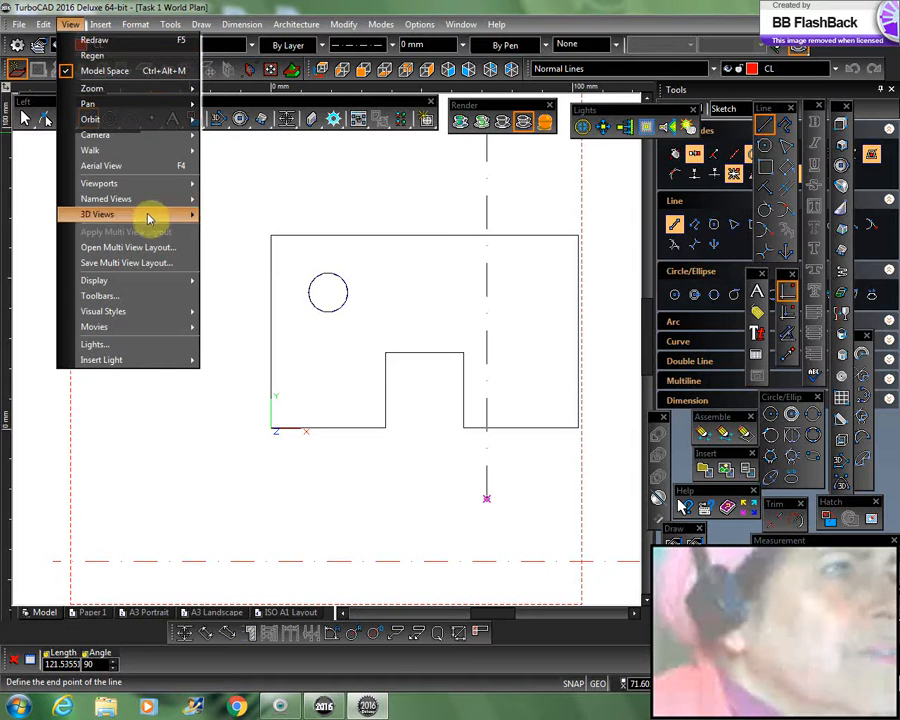
{"action": "mouse_move", "coordinate": [145, 205]}
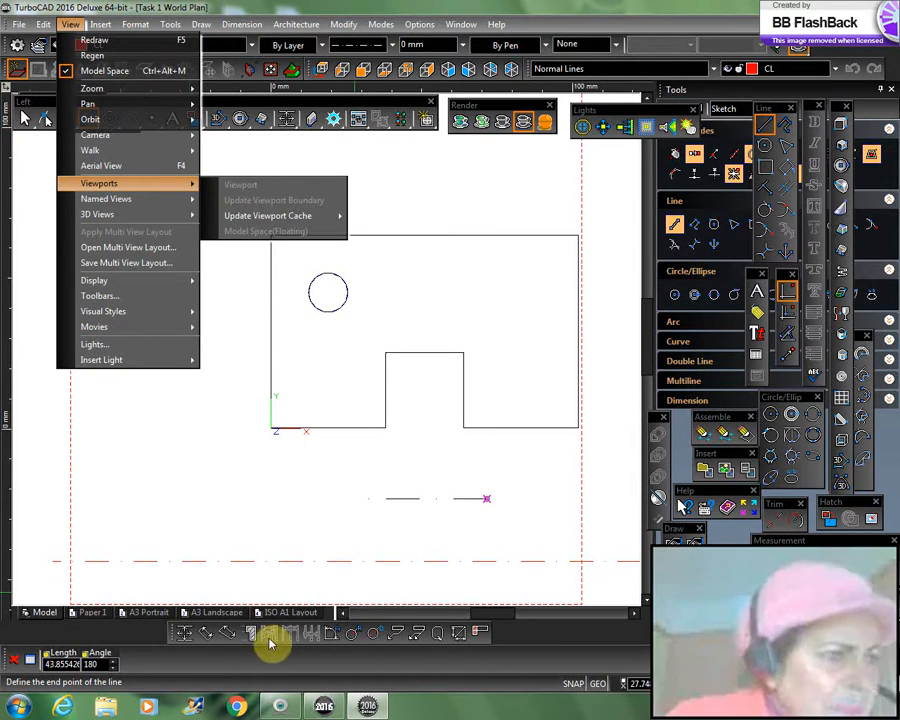
{"action": "left_click", "coordinate": [220, 613]}
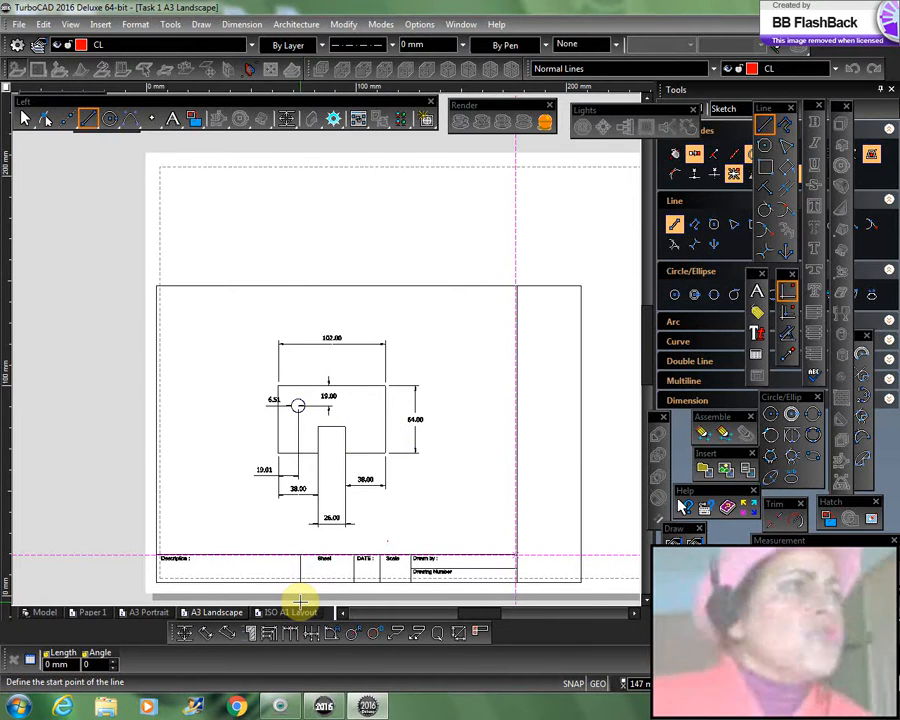
{"action": "left_click", "coordinate": [21, 24]}
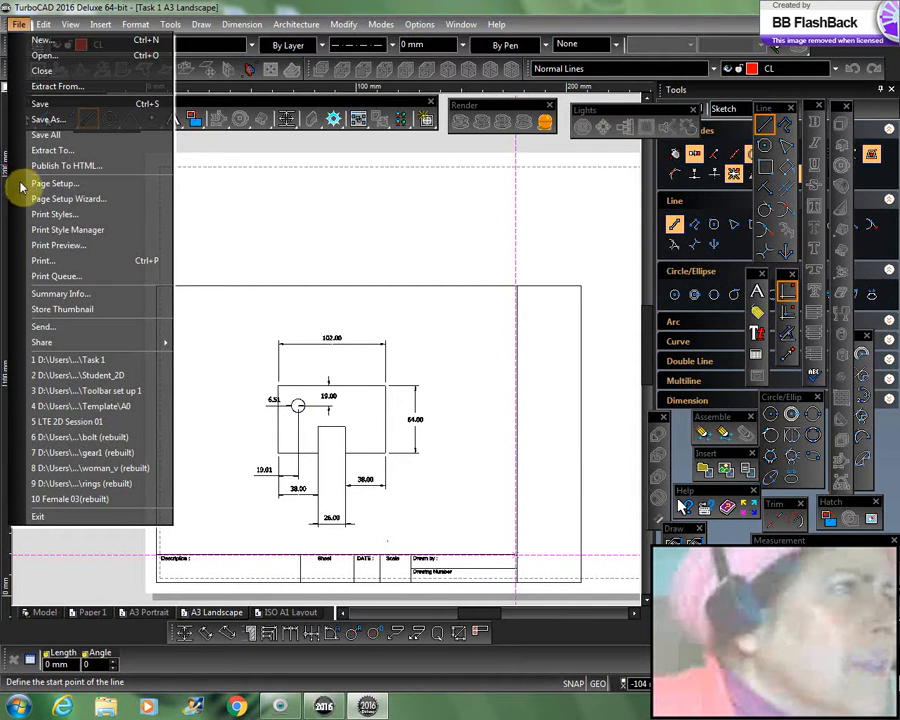
{"action": "left_click", "coordinate": [437, 238]}
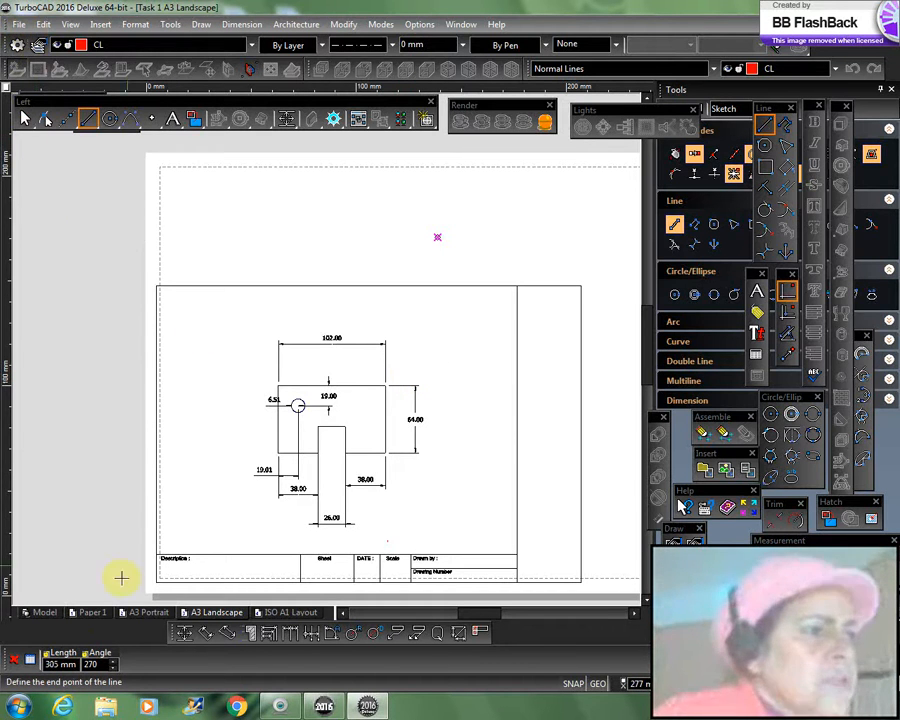
Step: Switch to model space, start the JoinPolyline command, and try finishing it without selecting any entities
{"action": "left_click", "coordinate": [44, 612]}
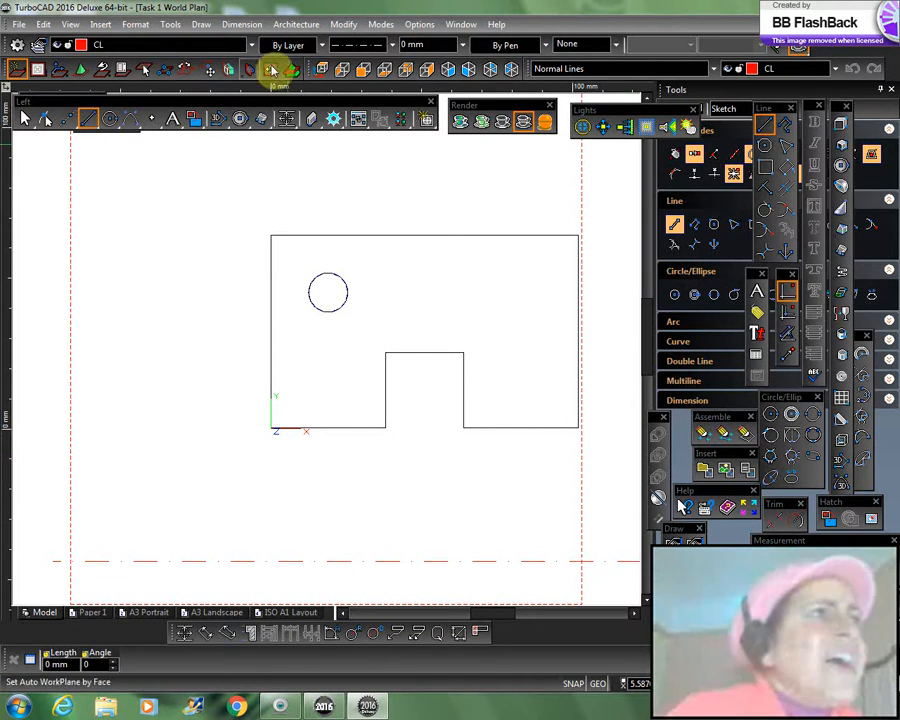
{"action": "left_click", "coordinate": [342, 24]}
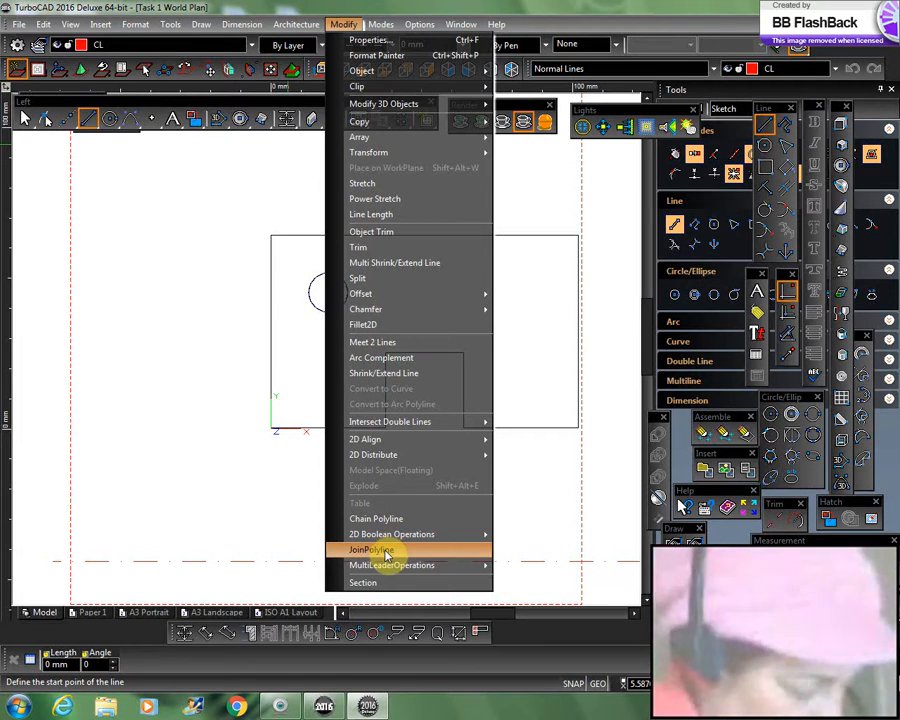
{"action": "left_click", "coordinate": [181, 338]}
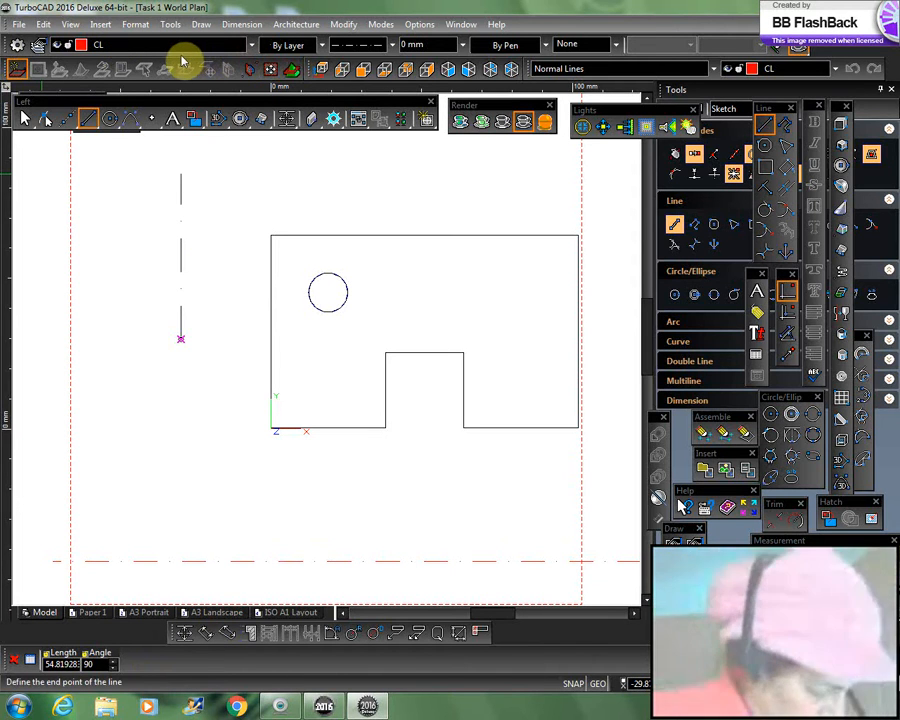
{"action": "left_click", "coordinate": [343, 24]}
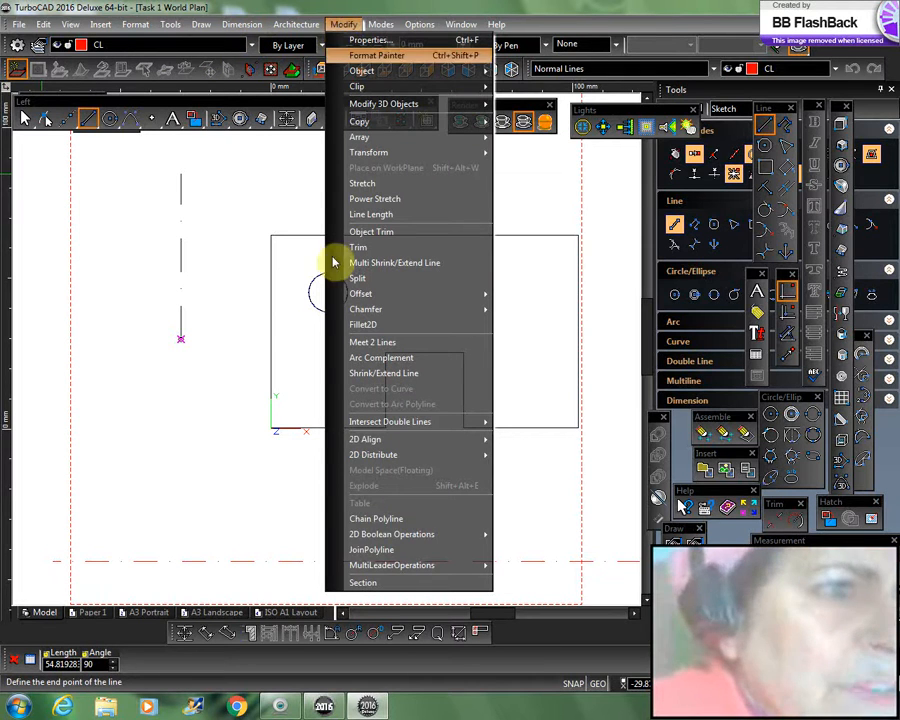
{"action": "left_click", "coordinate": [372, 551]}
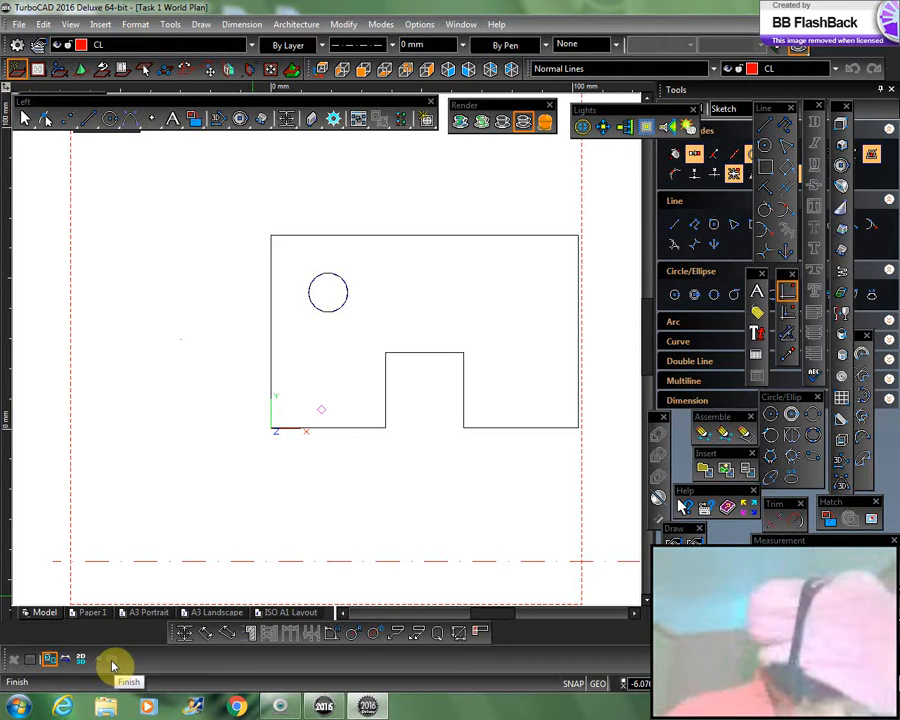
{"action": "left_click", "coordinate": [115, 664]}
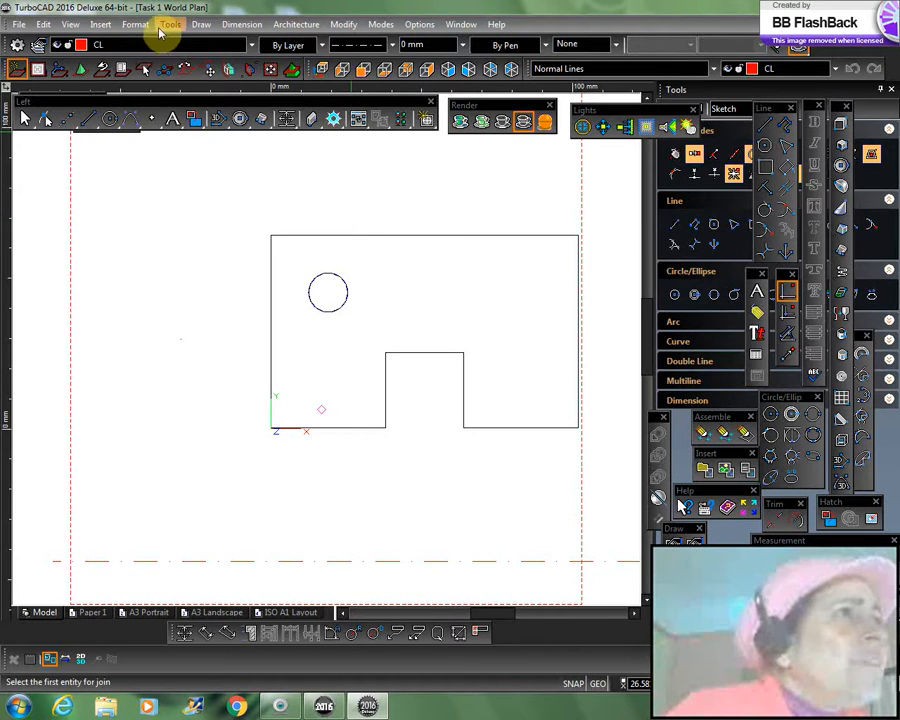
Step: Extrude the notched outline and the circle with Simple Extrude to a height of 20 mm and display them in SE isometric view
{"action": "left_click", "coordinate": [200, 24]}
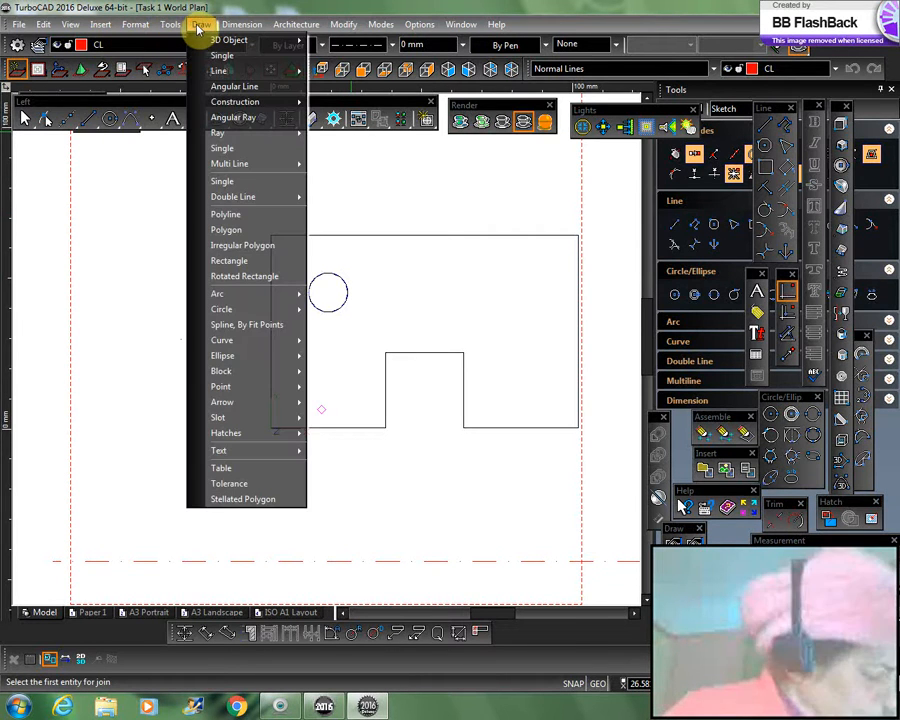
{"action": "mouse_move", "coordinate": [208, 42]}
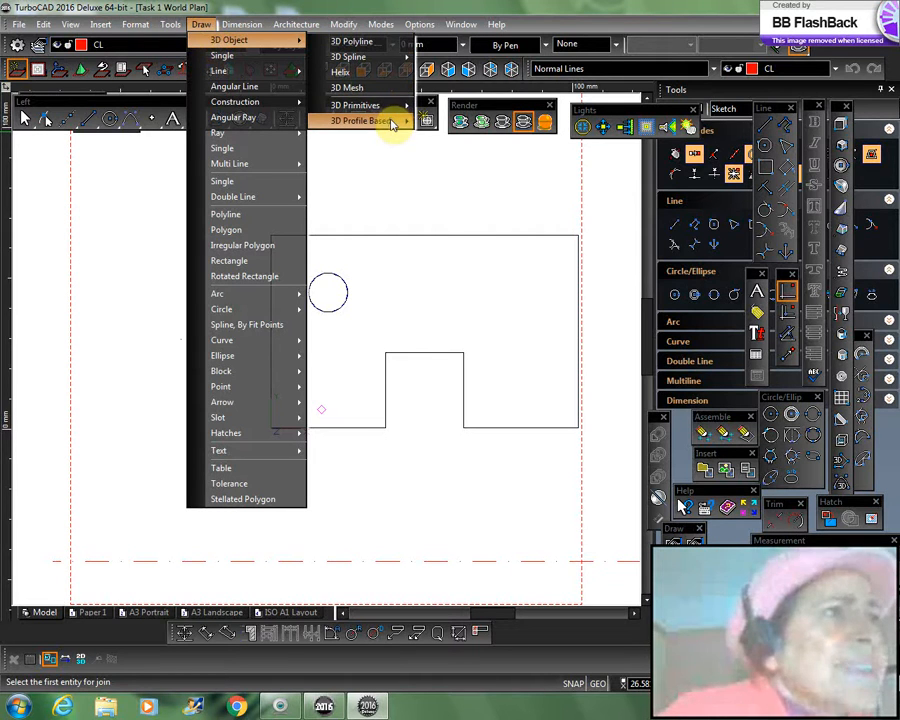
{"action": "mouse_move", "coordinate": [393, 122]}
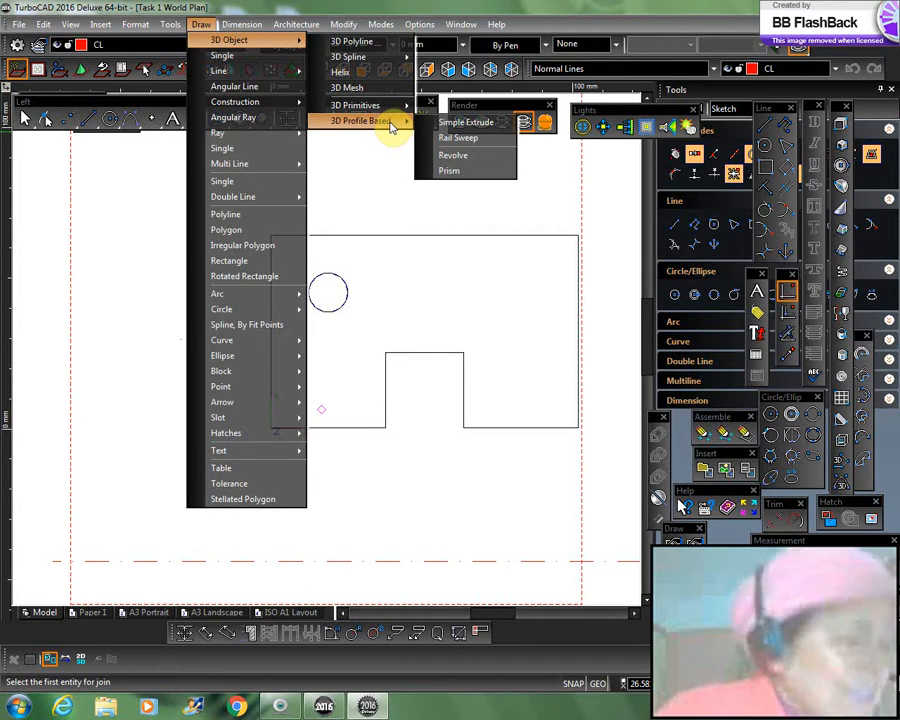
{"action": "left_click", "coordinate": [457, 123]}
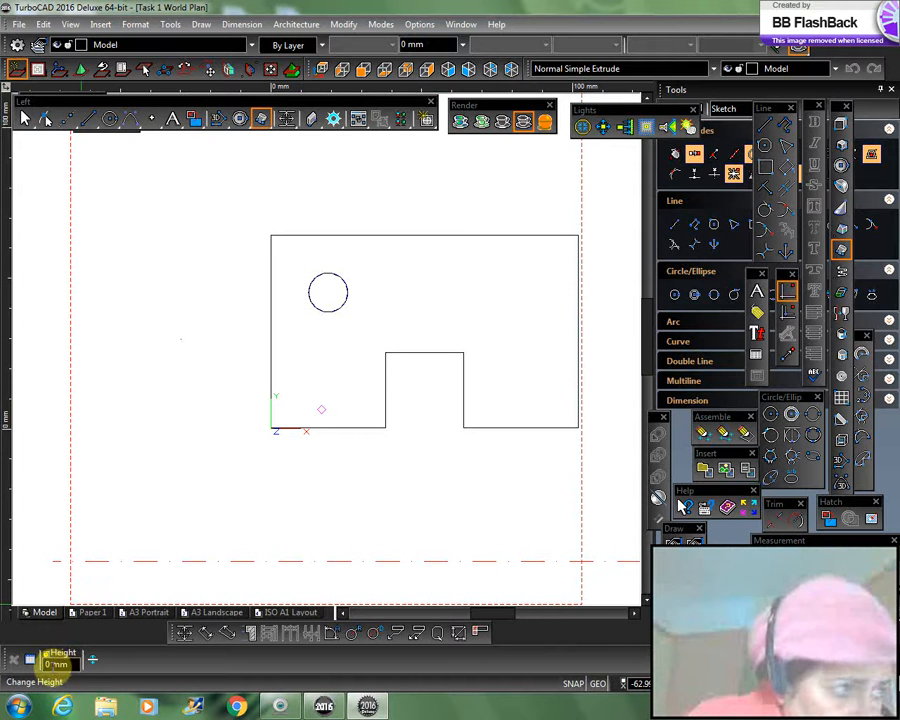
{"action": "left_click", "coordinate": [57, 660]}
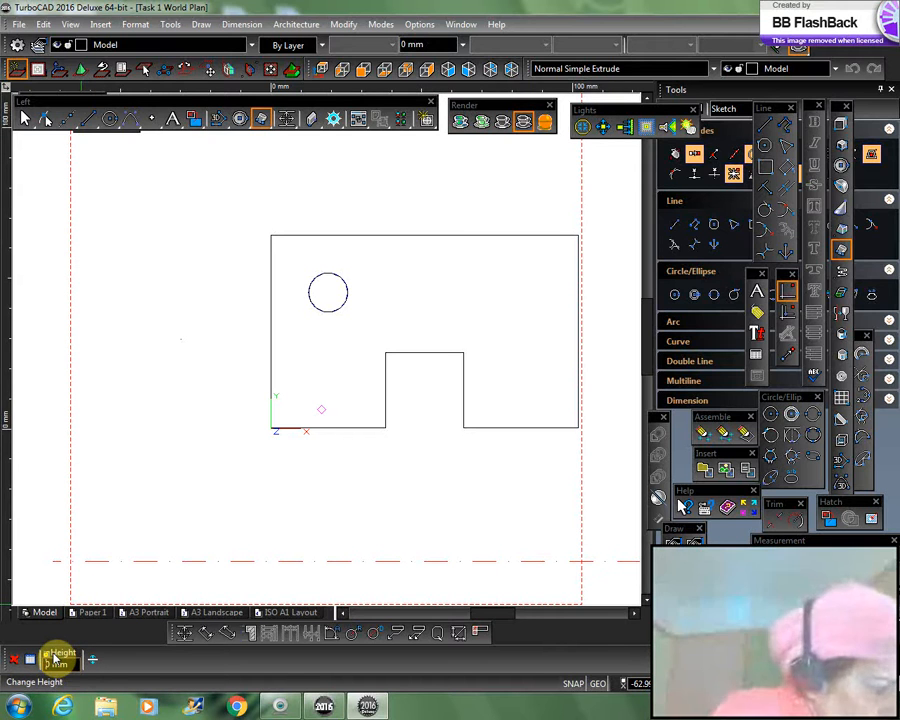
{"action": "type", "text": "2"}
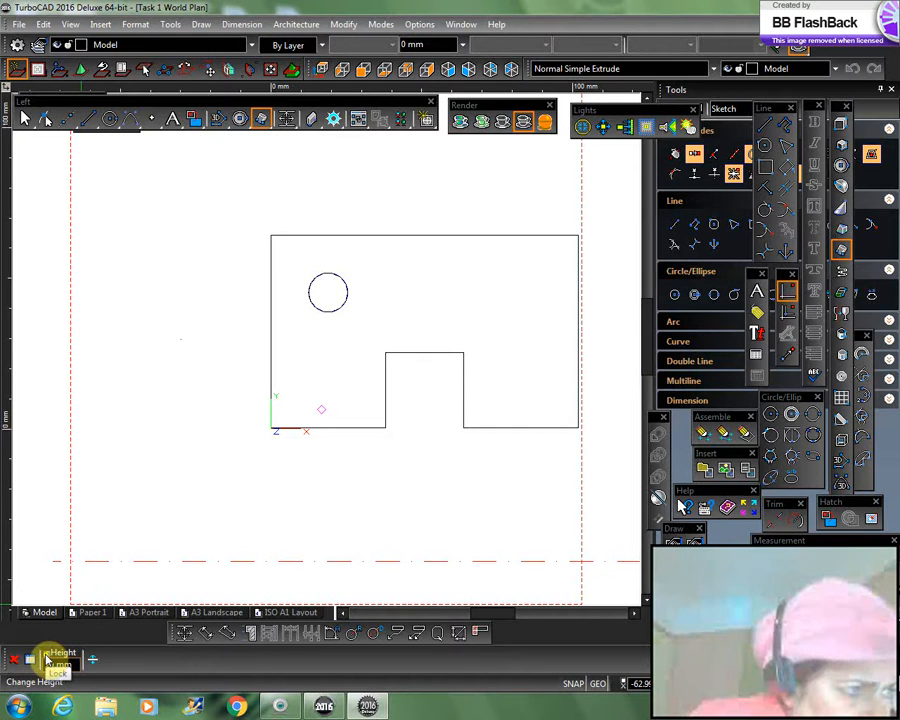
{"action": "left_click", "coordinate": [47, 658]}
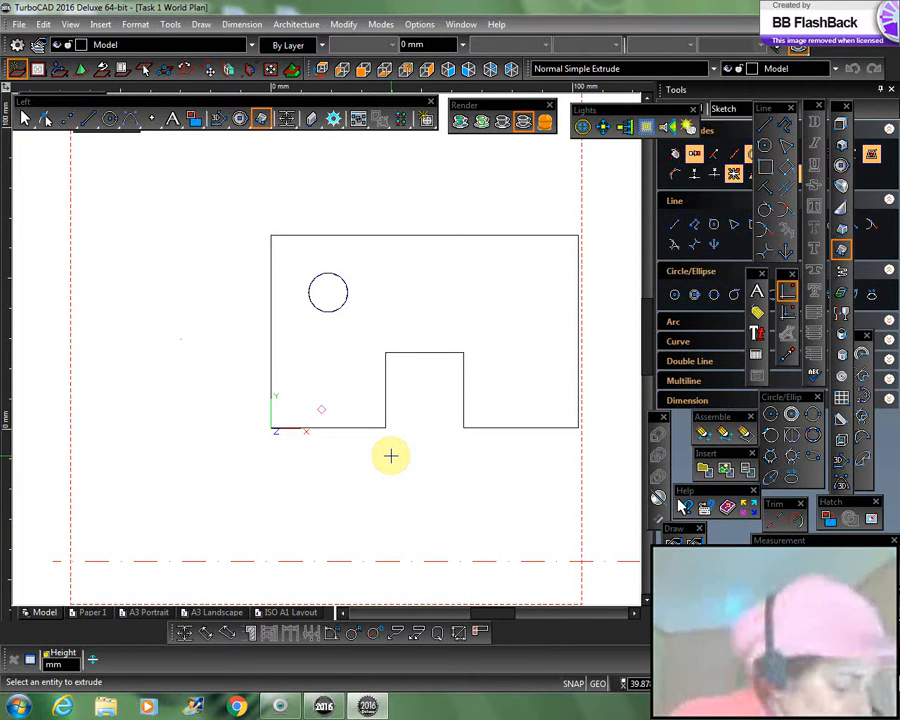
{"action": "left_click", "coordinate": [458, 70]}
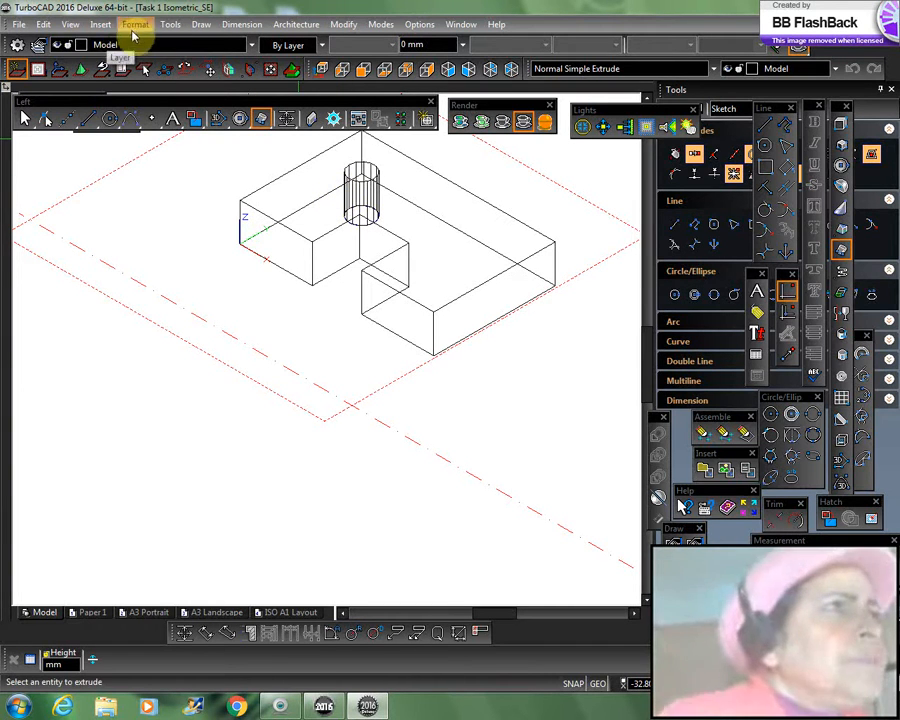
Step: Display the extruded part in the Hidden Line visual style and in Draft Render
{"action": "left_click", "coordinate": [70, 24]}
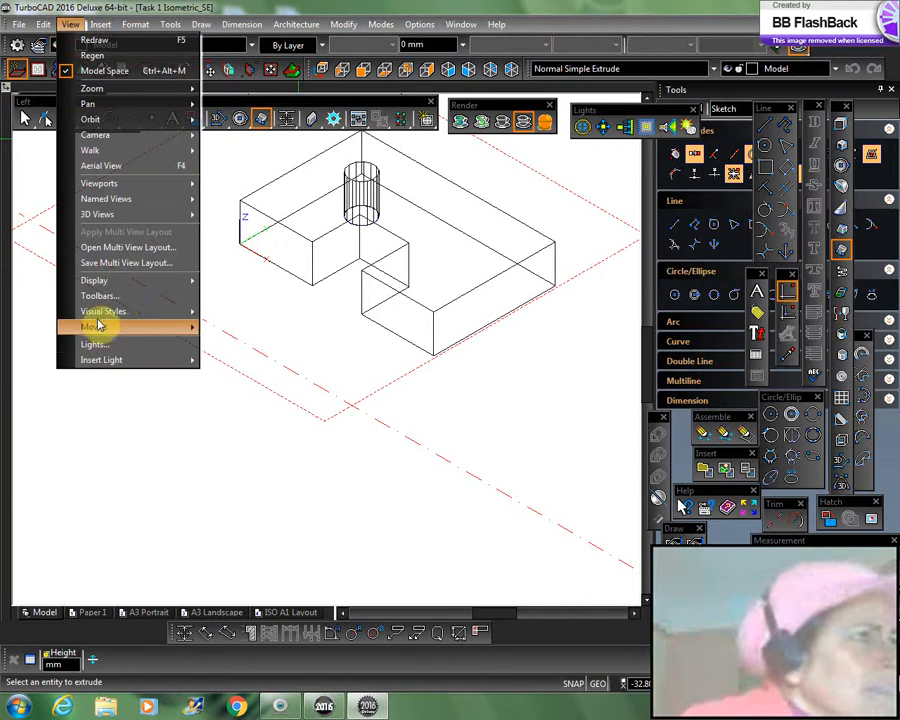
{"action": "mouse_move", "coordinate": [98, 317]}
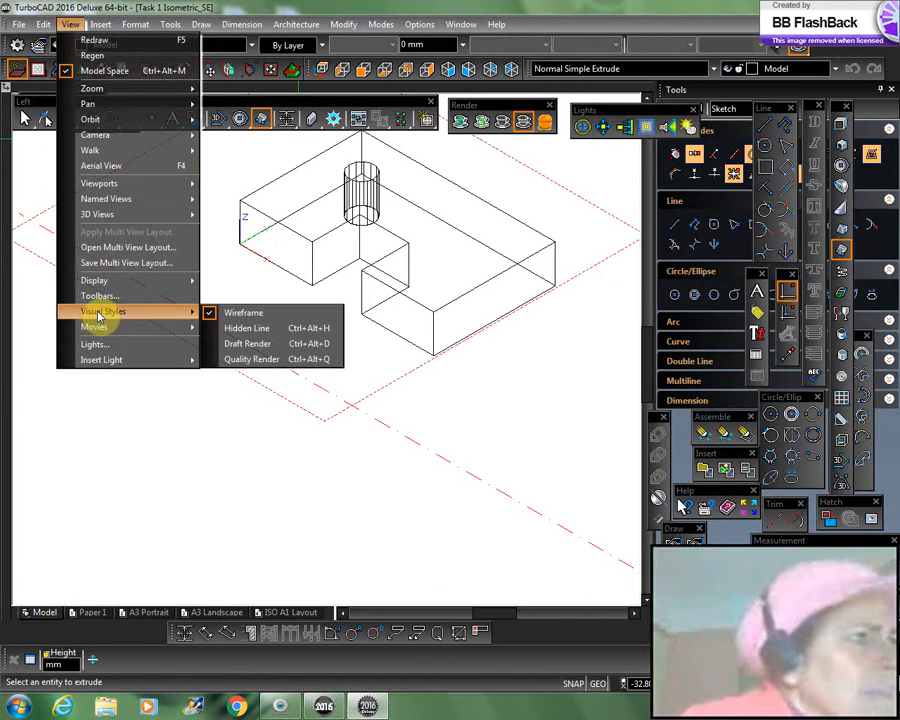
{"action": "left_click", "coordinate": [246, 329]}
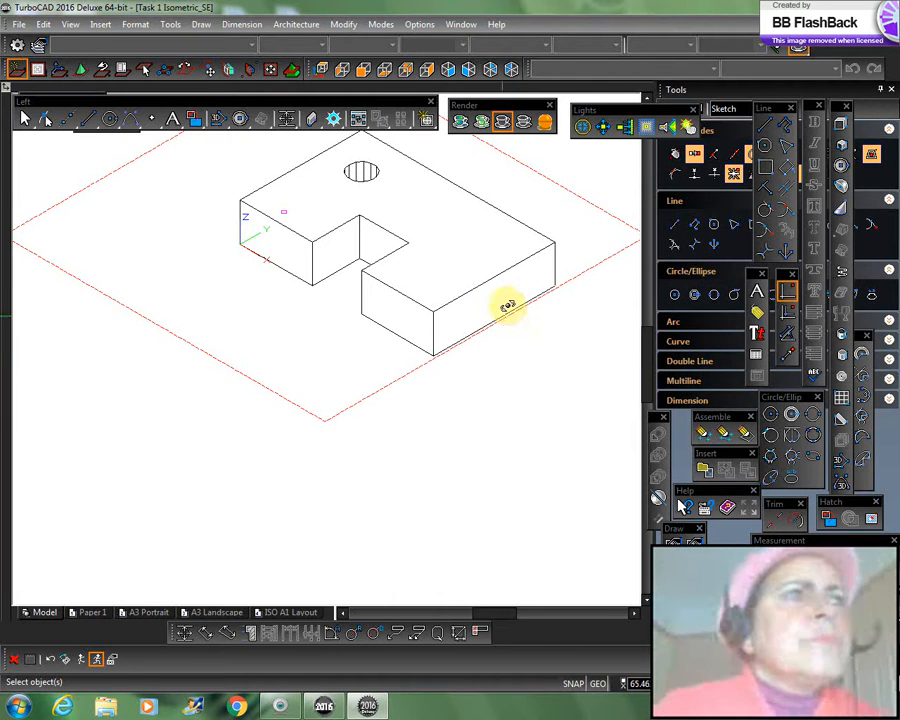
{"action": "left_click", "coordinate": [482, 122]}
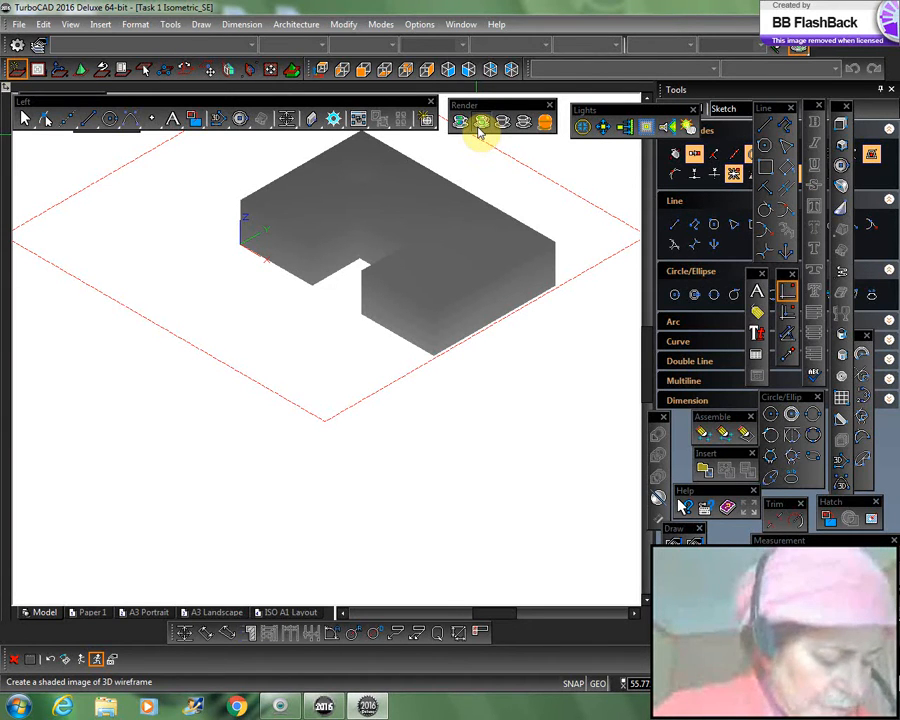
Step: Return the extruded part to the Wireframe visual style and orbit around it
{"action": "left_click", "coordinate": [68, 25]}
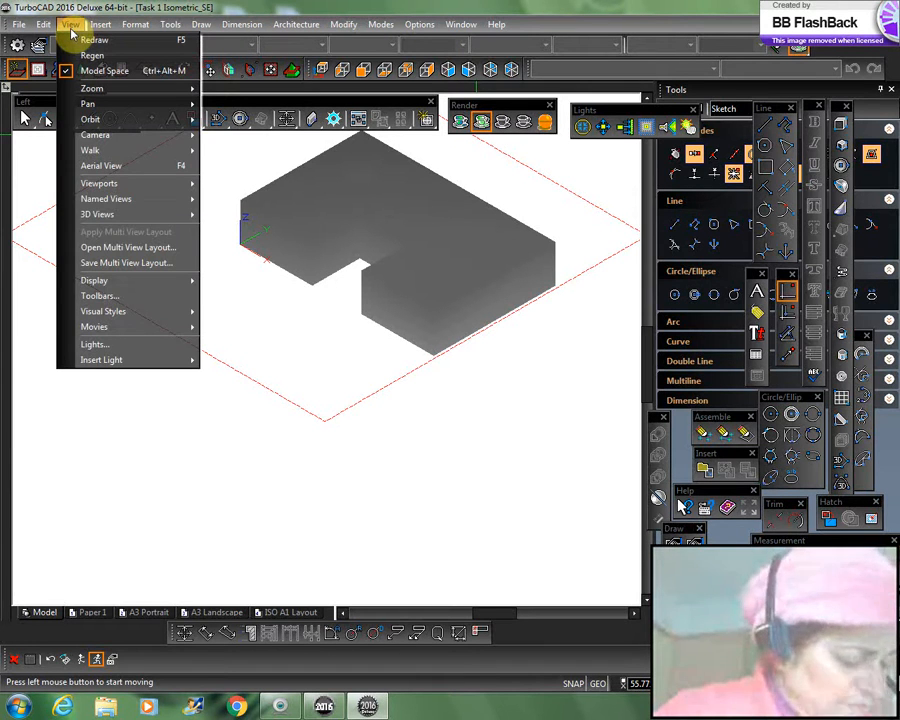
{"action": "mouse_move", "coordinate": [115, 312]}
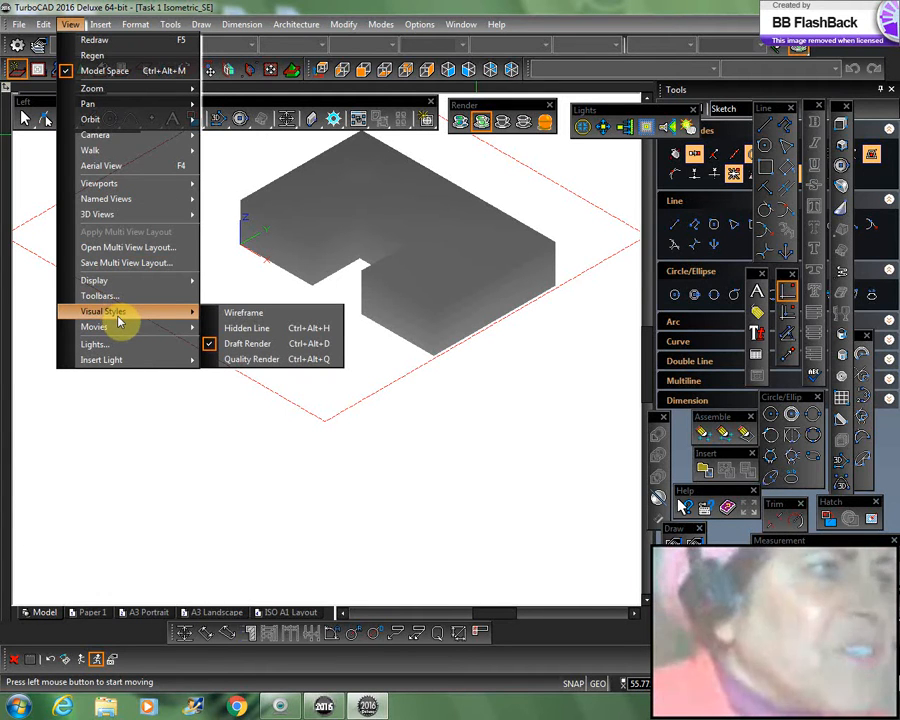
{"action": "left_click", "coordinate": [438, 507]}
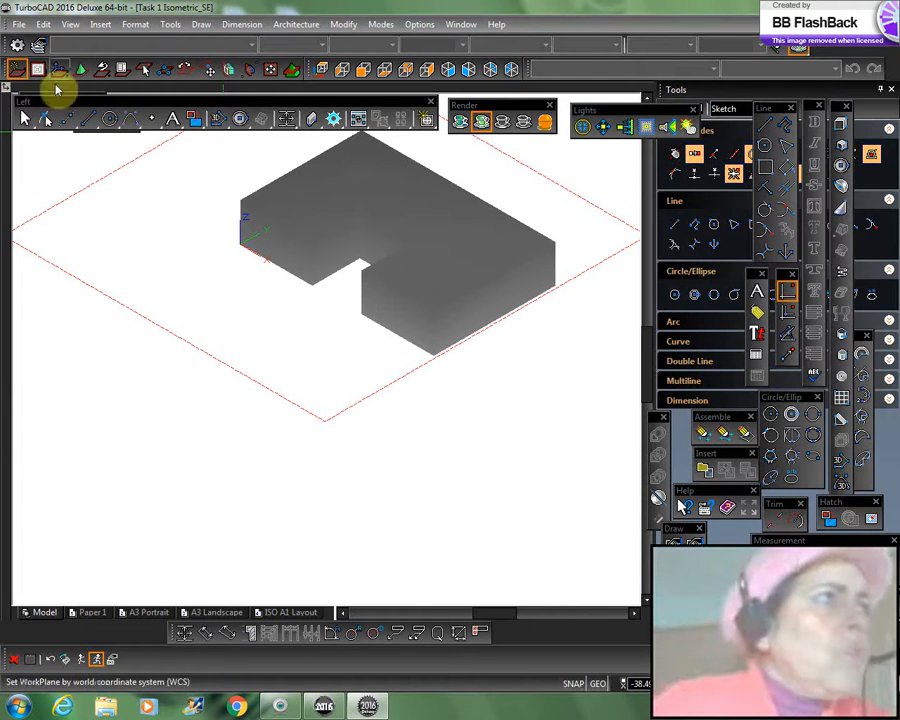
{"action": "left_click", "coordinate": [70, 25]}
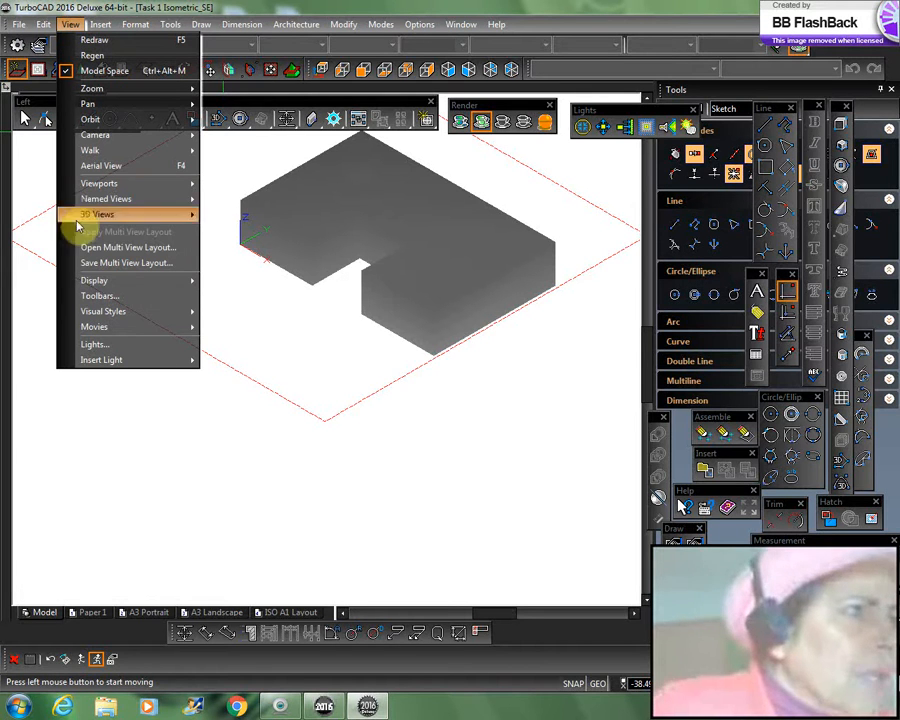
{"action": "mouse_move", "coordinate": [91, 314]}
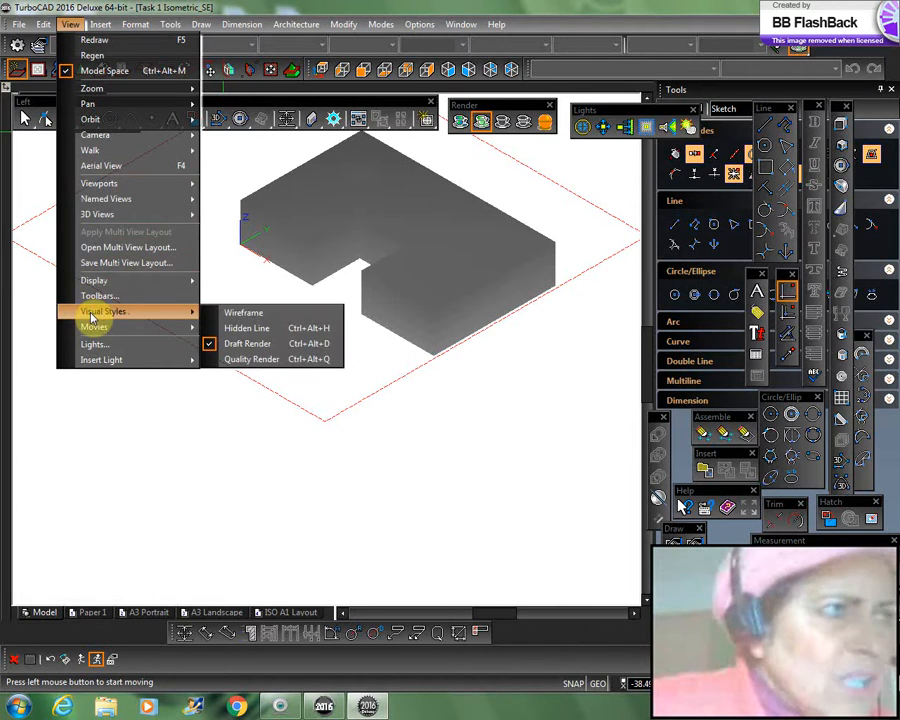
{"action": "left_click", "coordinate": [240, 313]}
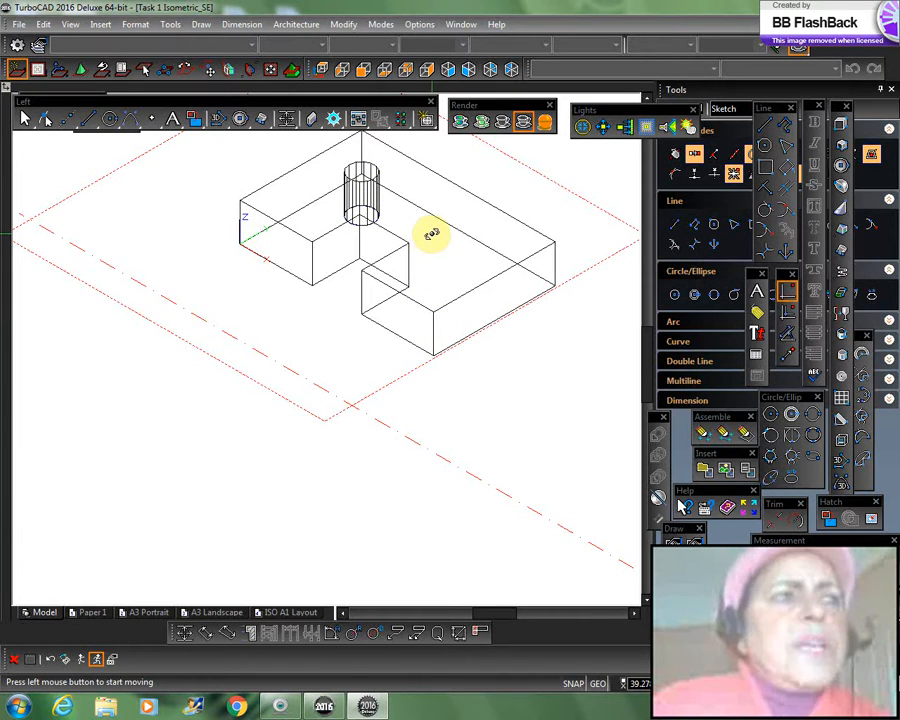
{"action": "mouse_move", "coordinate": [430, 233]}
{"action": "left_mouse_down"}
{"action": "mouse_move", "coordinate": [428, 261]}
{"action": "mouse_move", "coordinate": [426, 185]}
{"action": "mouse_move", "coordinate": [422, 221]}
{"action": "left_mouse_up"}
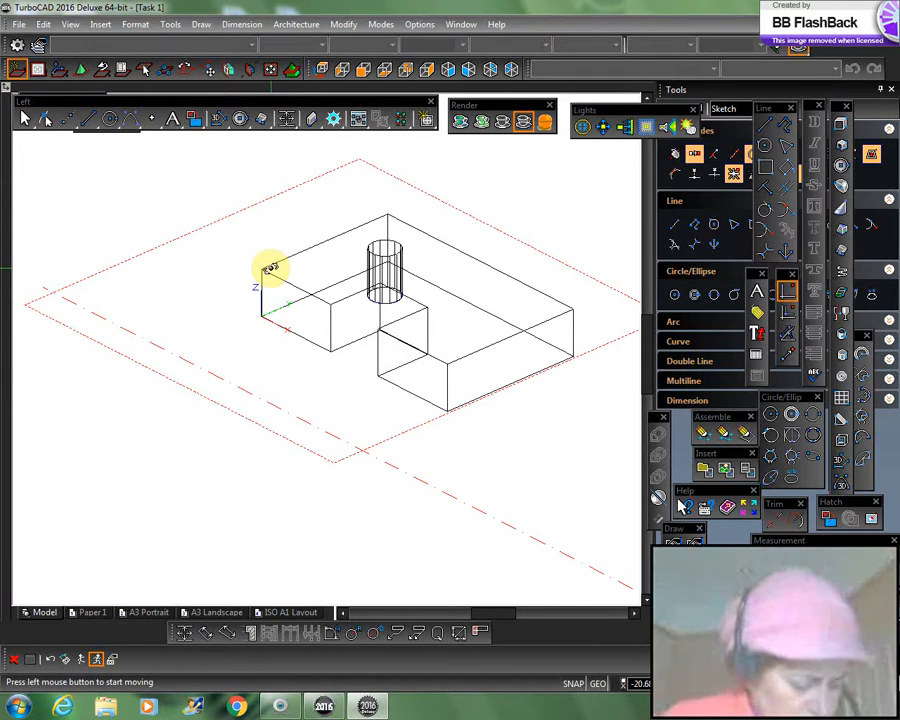
{"action": "left_click", "coordinate": [72, 24]}
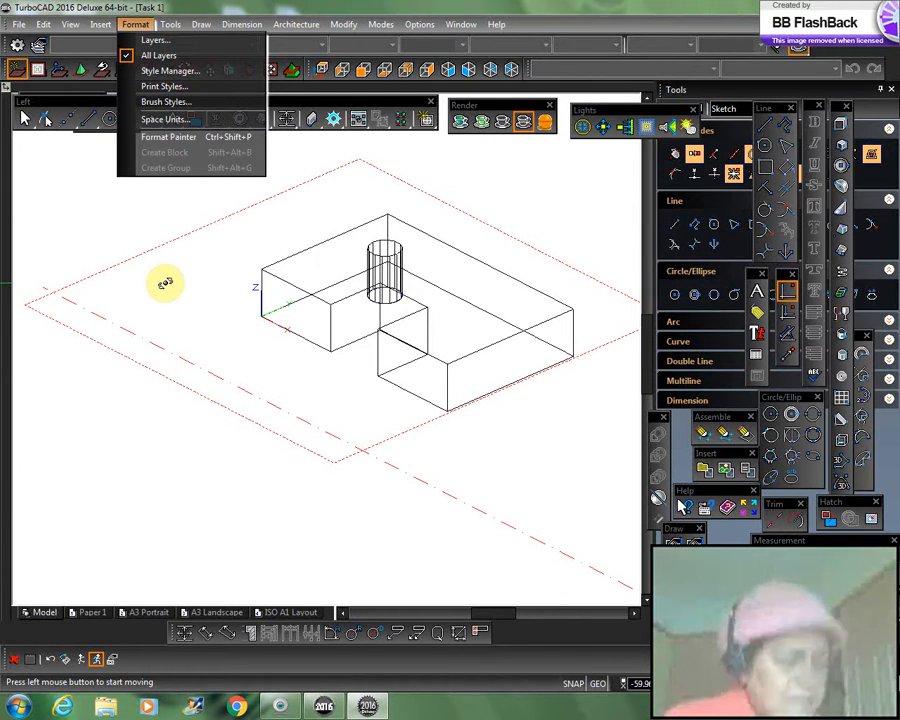
{"action": "mouse_move", "coordinate": [357, 30]}
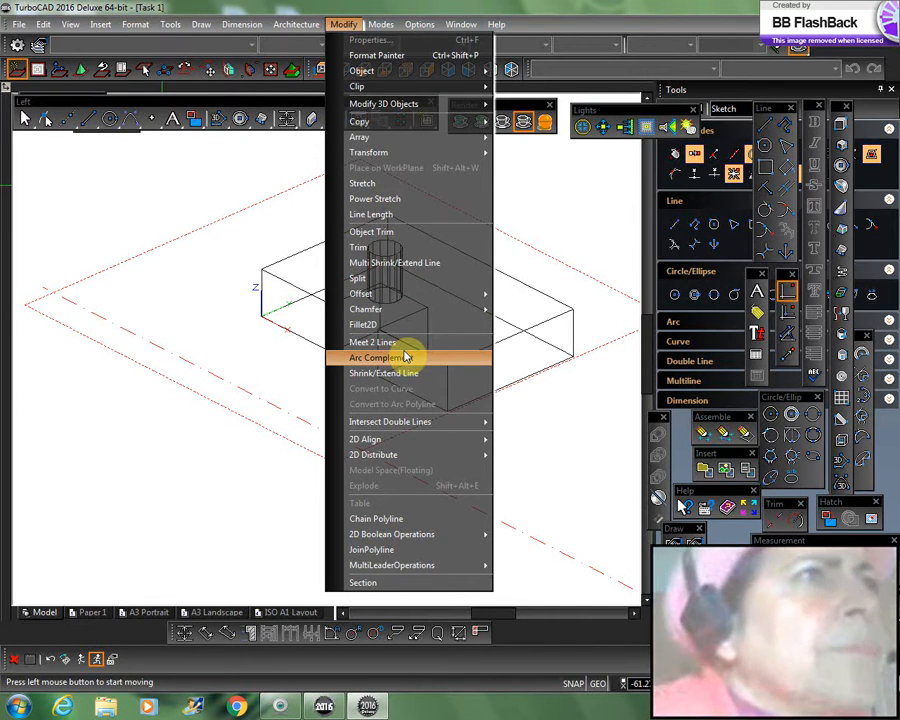
{"action": "left_click", "coordinate": [405, 357]}
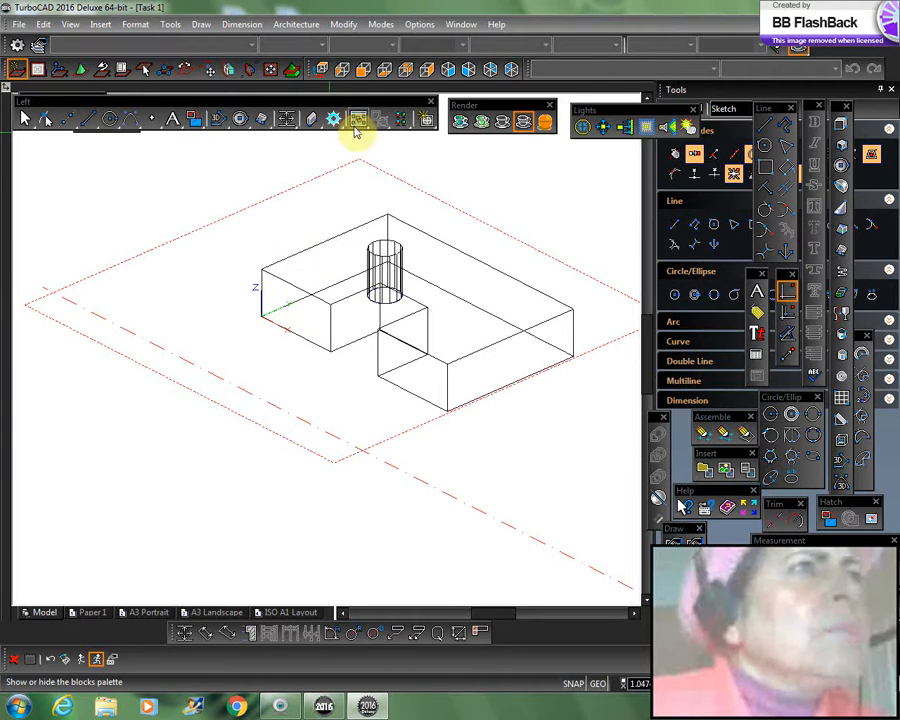
Step: Inspect the part in the Bottom, World Plan and SE isometric views
{"action": "left_click", "coordinate": [384, 79]}
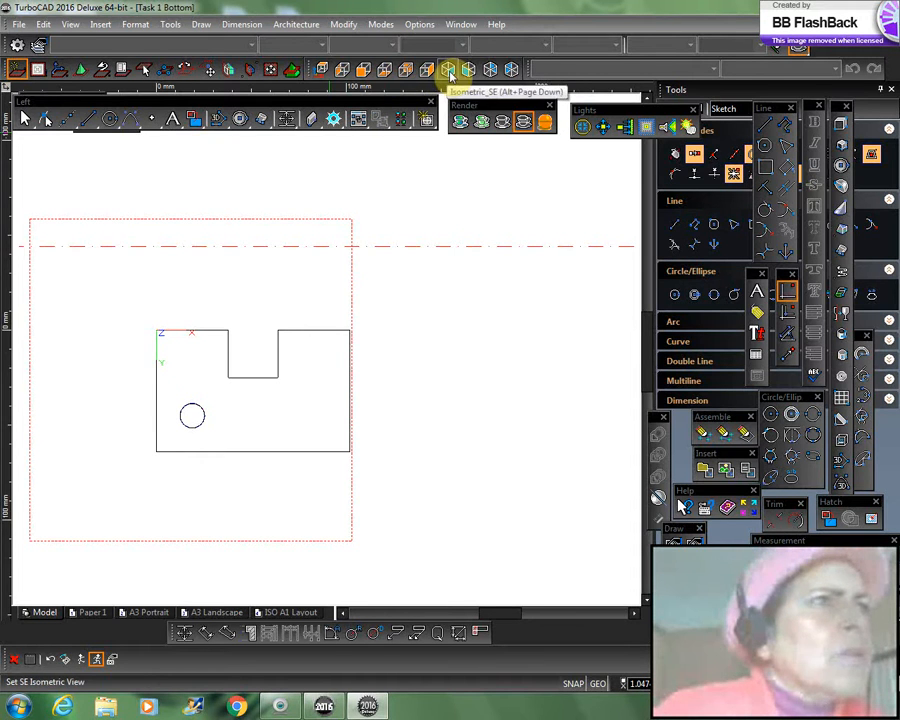
{"action": "left_click", "coordinate": [450, 72]}
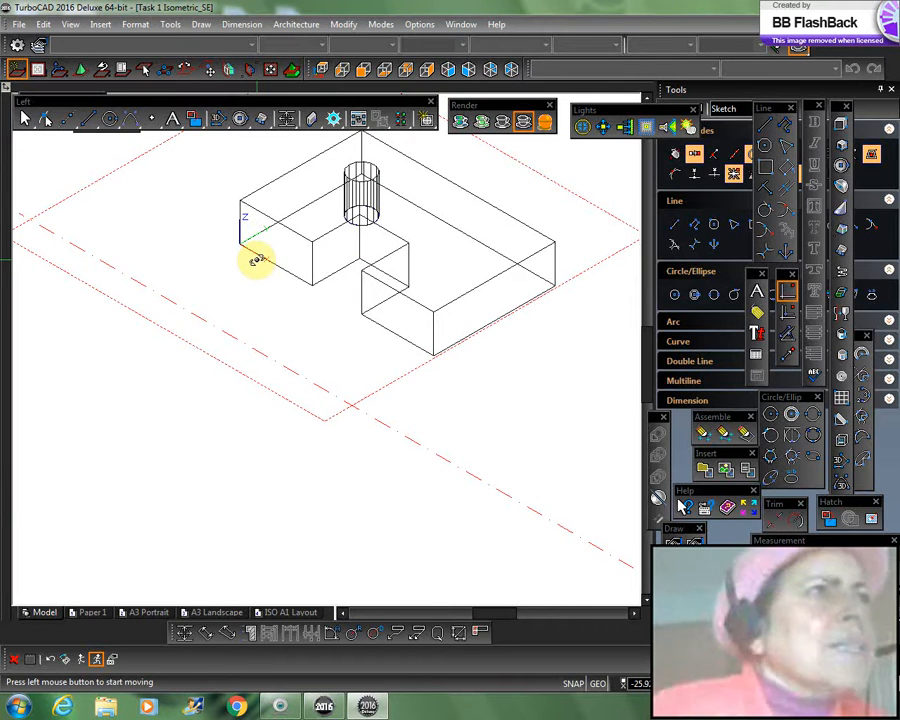
{"action": "left_click", "coordinate": [322, 69]}
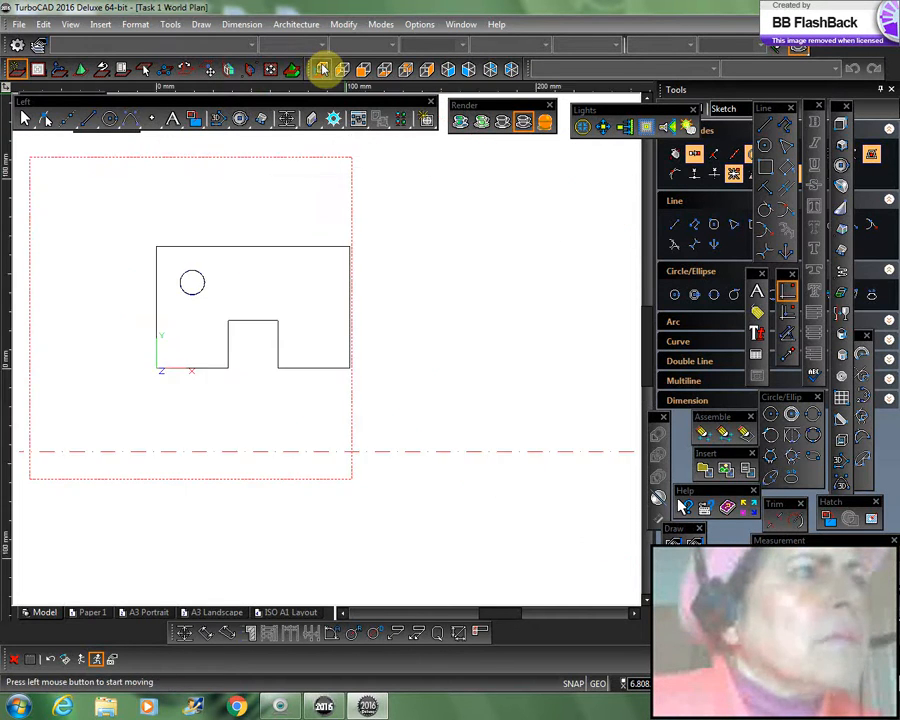
{"action": "scroll", "coordinate": [332, 440], "scroll_direction": "down", "scroll_amount": 2}
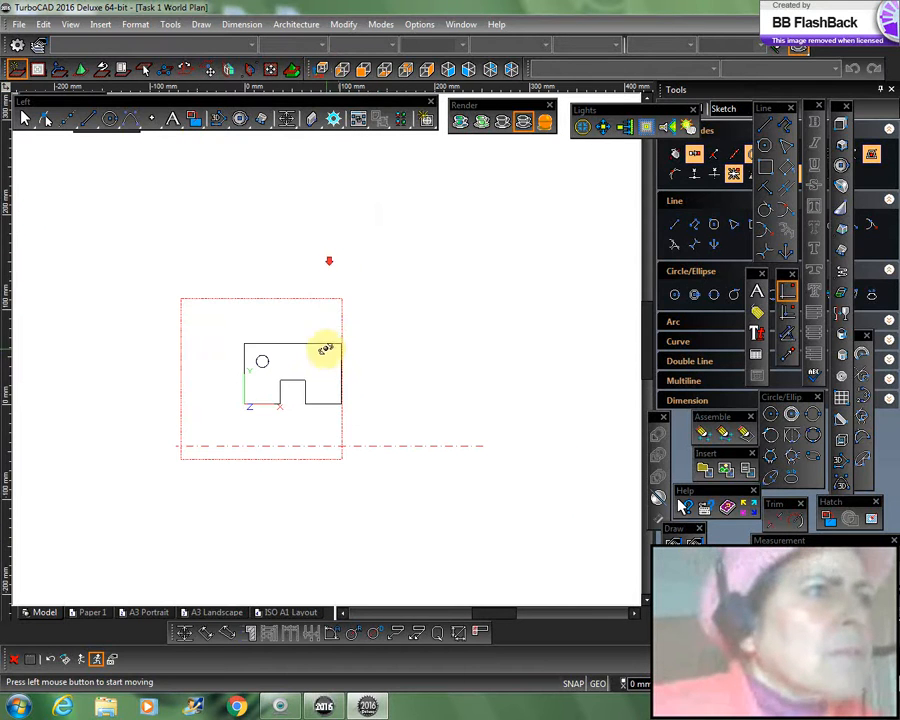
{"action": "left_click", "coordinate": [450, 70]}
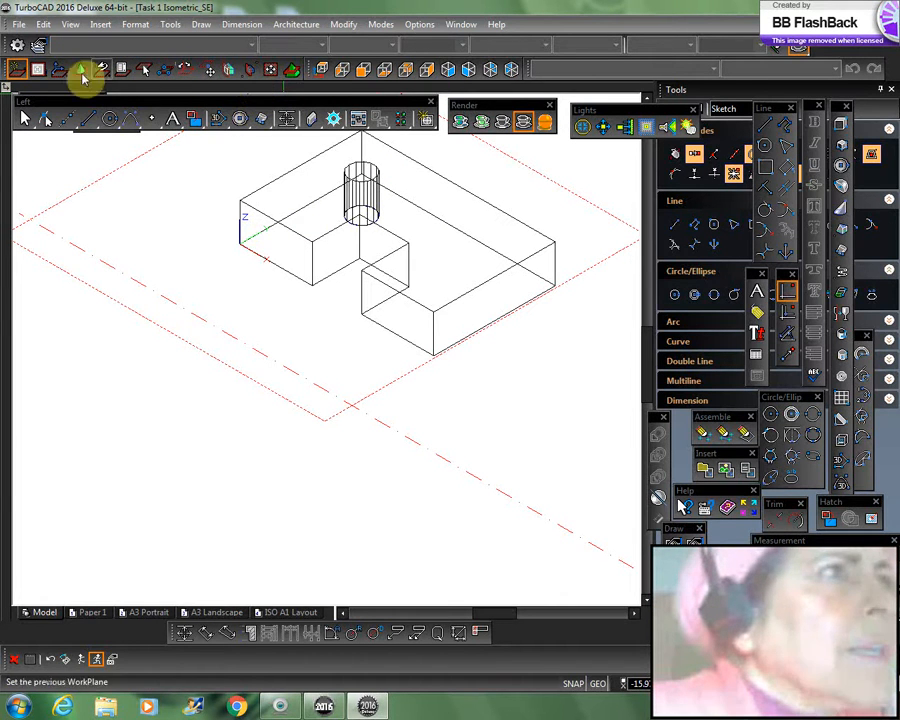
Step: Define the workplane by facet using the part's top face, picking the face's corner above the current origin as the new origin
{"action": "left_click", "coordinate": [229, 72]}
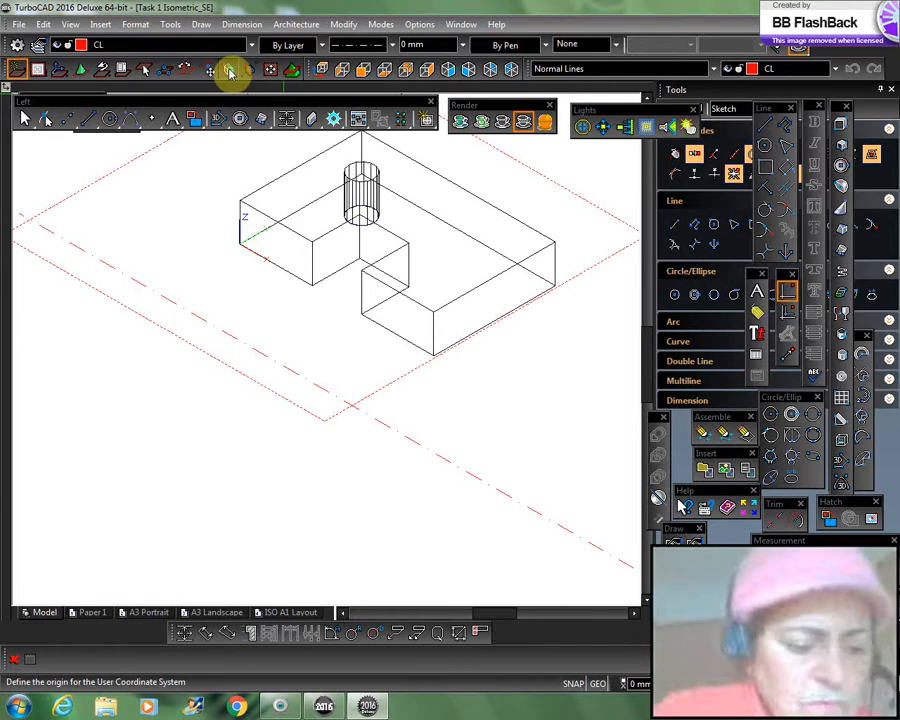
{"action": "left_click", "coordinate": [230, 72]}
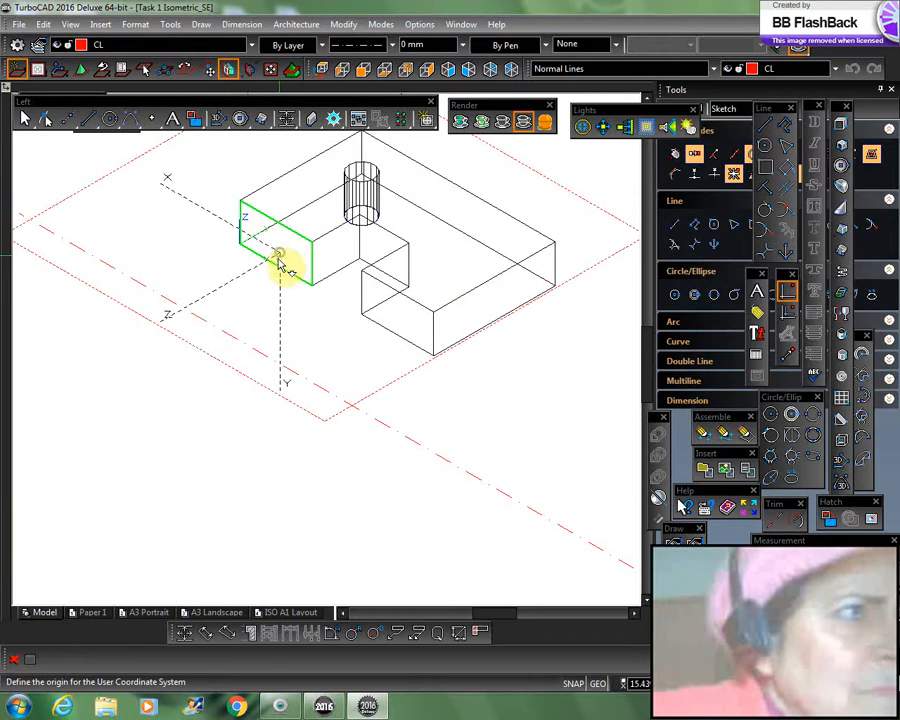
{"action": "left_click", "coordinate": [283, 258]}
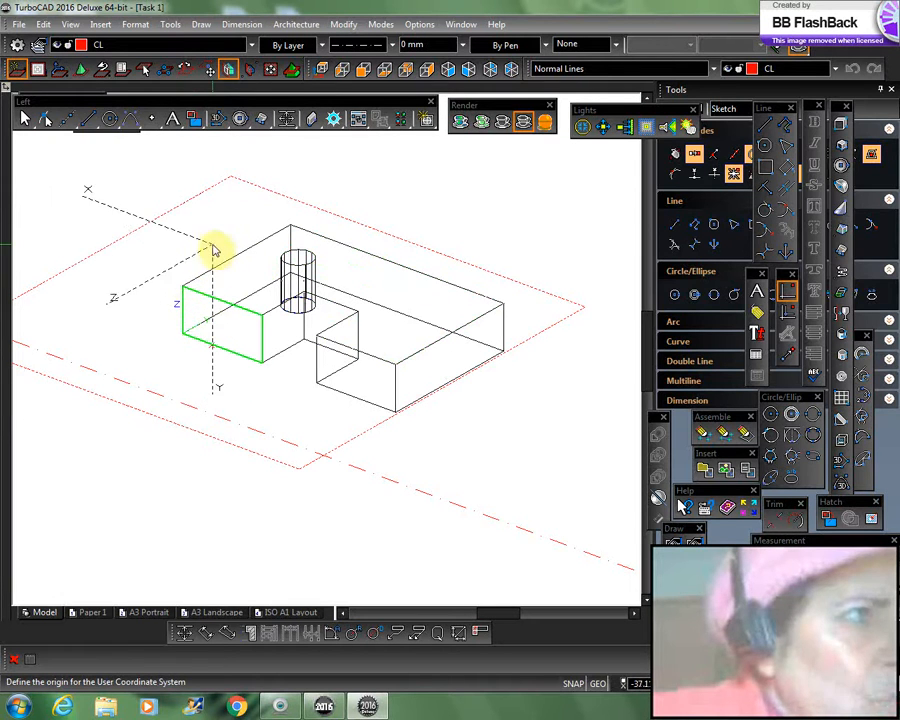
{"action": "left_click", "coordinate": [185, 290]}
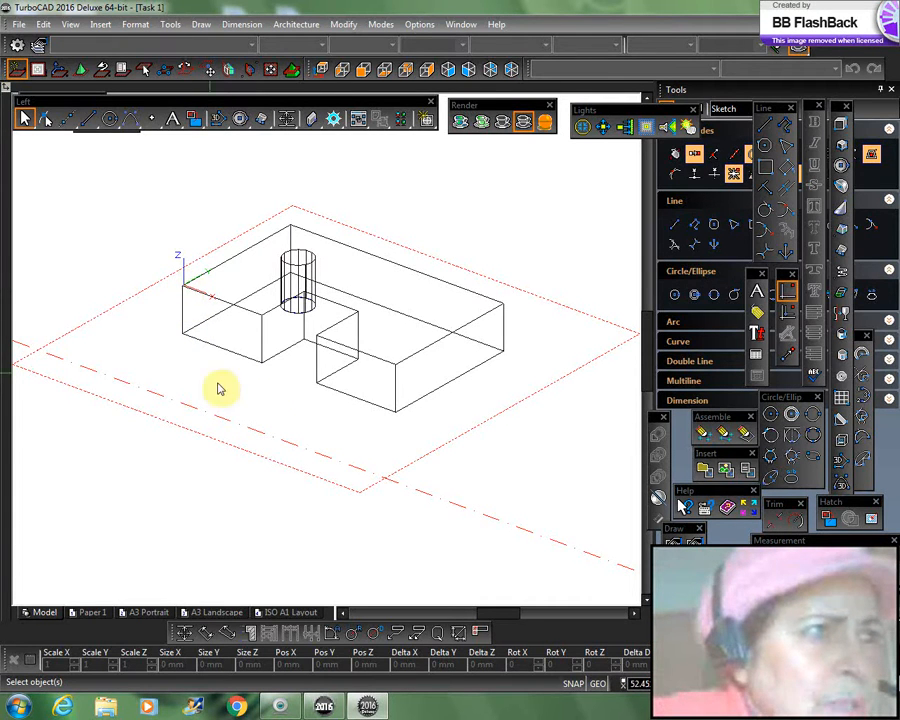
Step: Check the relocated workplane from an orbited angle, in the Front view and in the SE isometric view
{"action": "middle_click_drag", "start_coordinate": [336, 432], "coordinate": [398, 444], "text": "shift"}
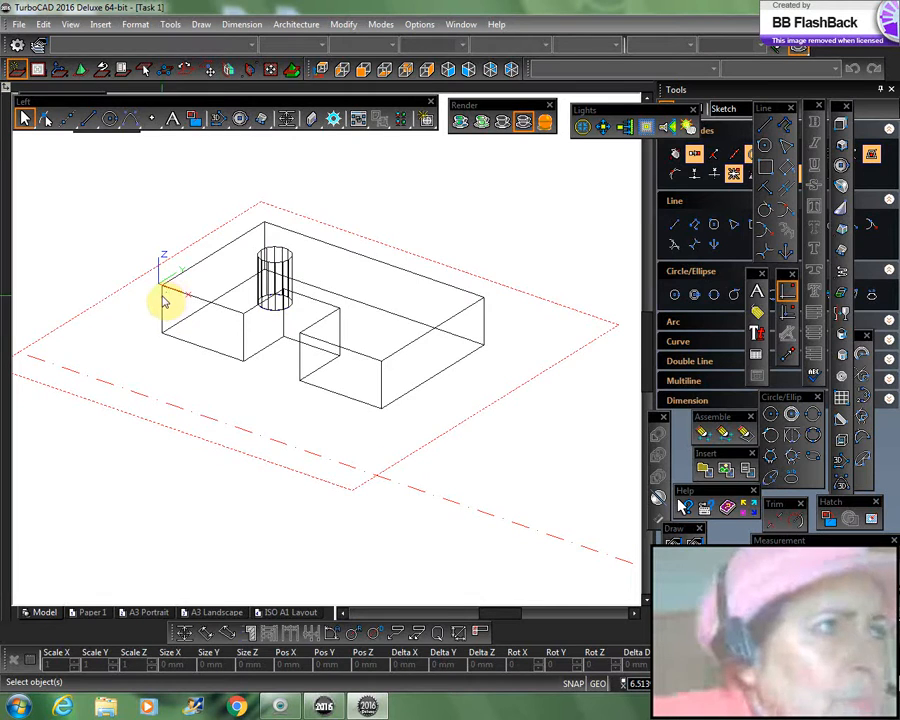
{"action": "left_click", "coordinate": [363, 74]}
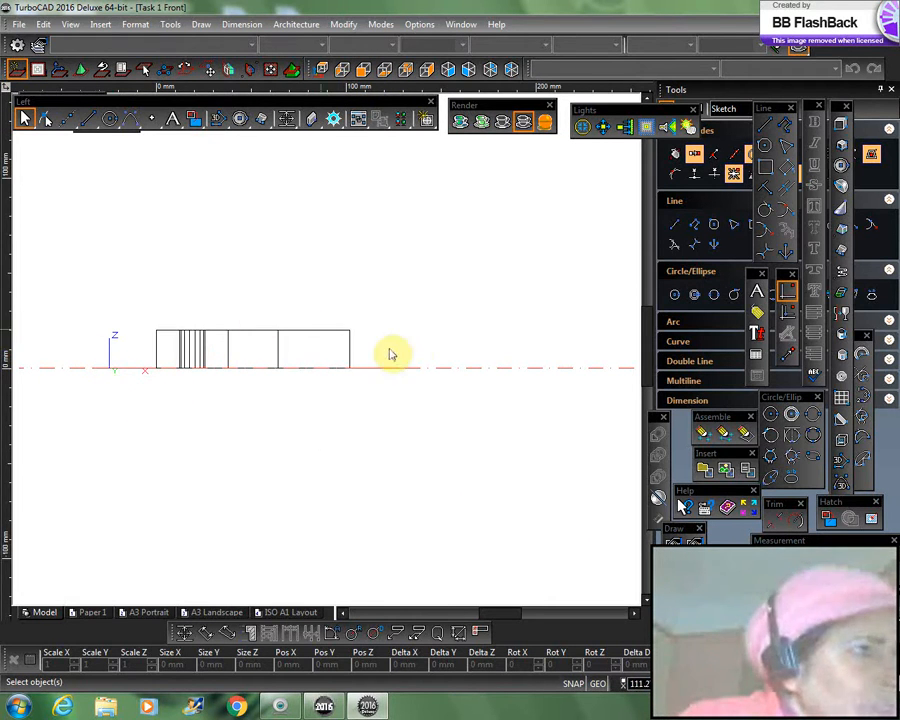
{"action": "scroll", "coordinate": [416, 336], "scroll_direction": "down", "scroll_amount": 2}
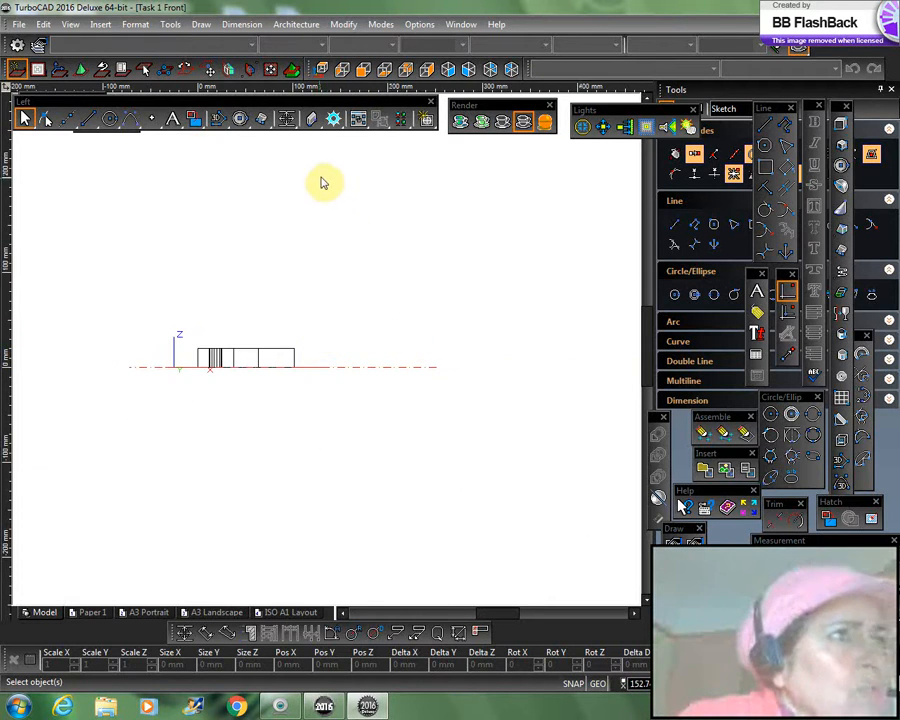
{"action": "left_click", "coordinate": [447, 69]}
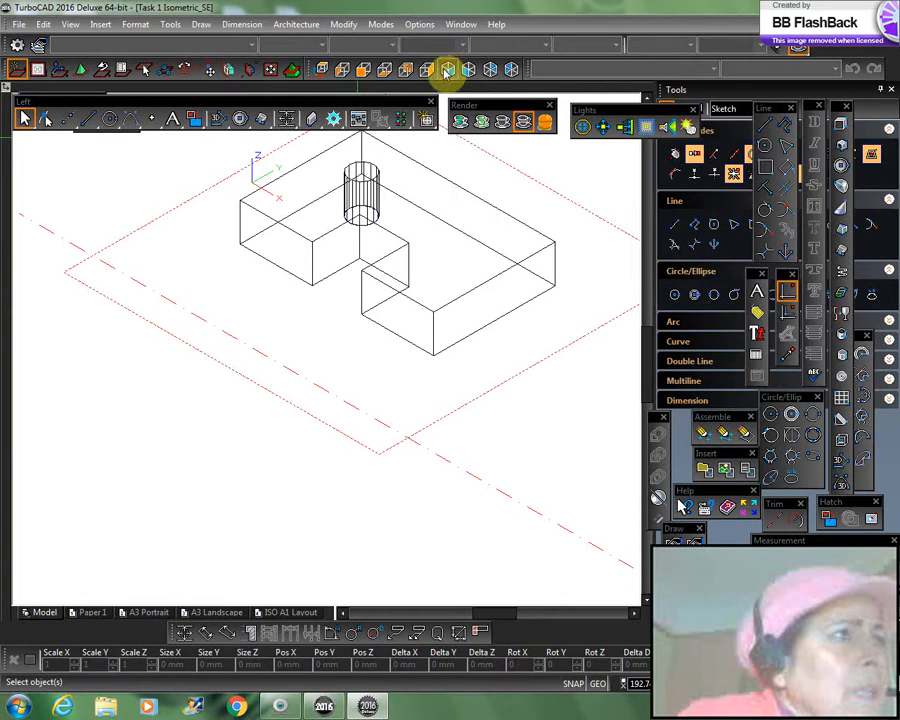
Step: Define the workplane by the part's top face with its front outer corner as origin, and check it in Front and SE isometric views
{"action": "left_click", "coordinate": [230, 70]}
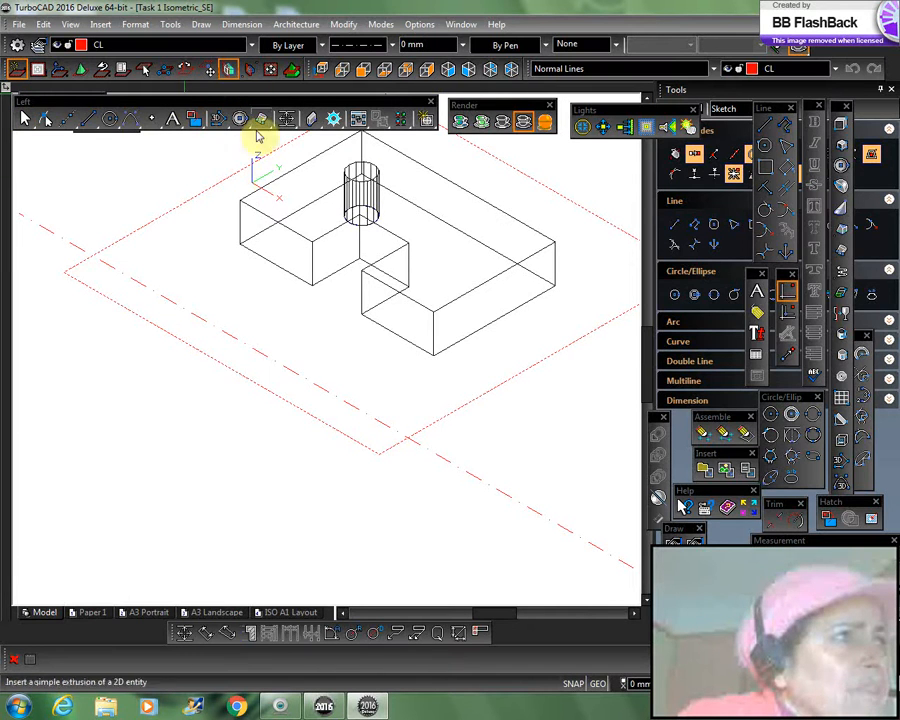
{"action": "left_click", "coordinate": [243, 207]}
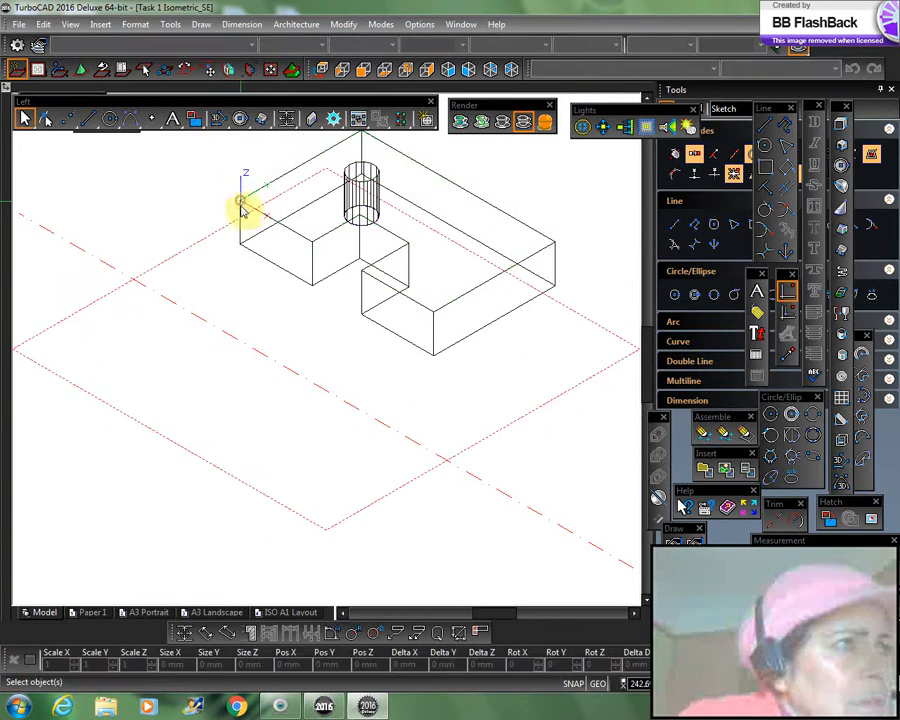
{"action": "left_click", "coordinate": [363, 71]}
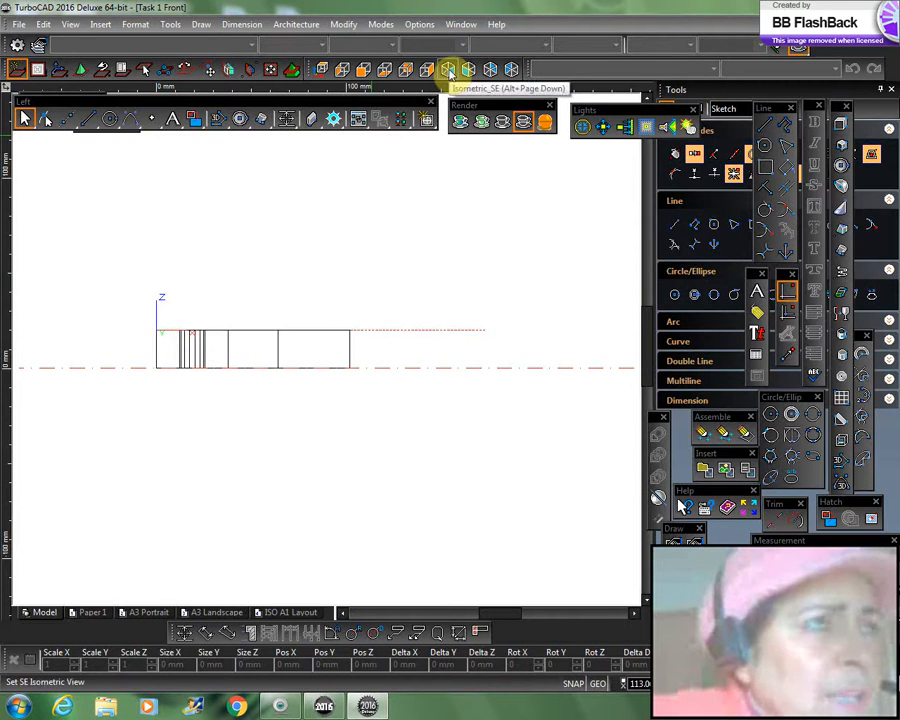
{"action": "left_click", "coordinate": [450, 73]}
{"action": "middle_click_drag", "start_coordinate": [364, 343], "coordinate": [386, 336]}
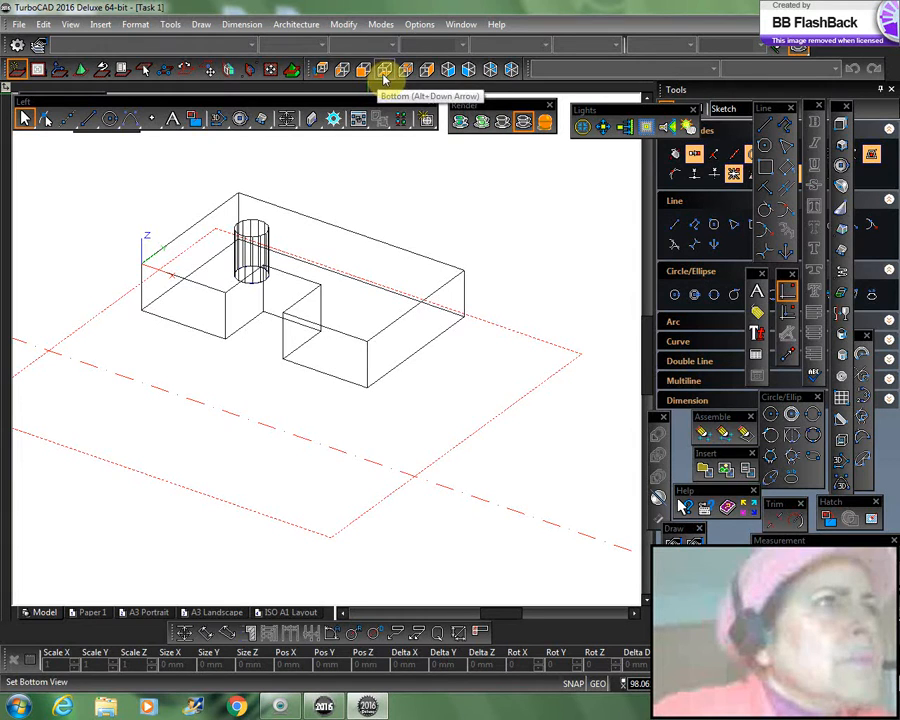
Step: Select the hole's circle in the World Plan view, accept the workplane change, and check the result in the SE isometric view
{"action": "left_click", "coordinate": [322, 70]}
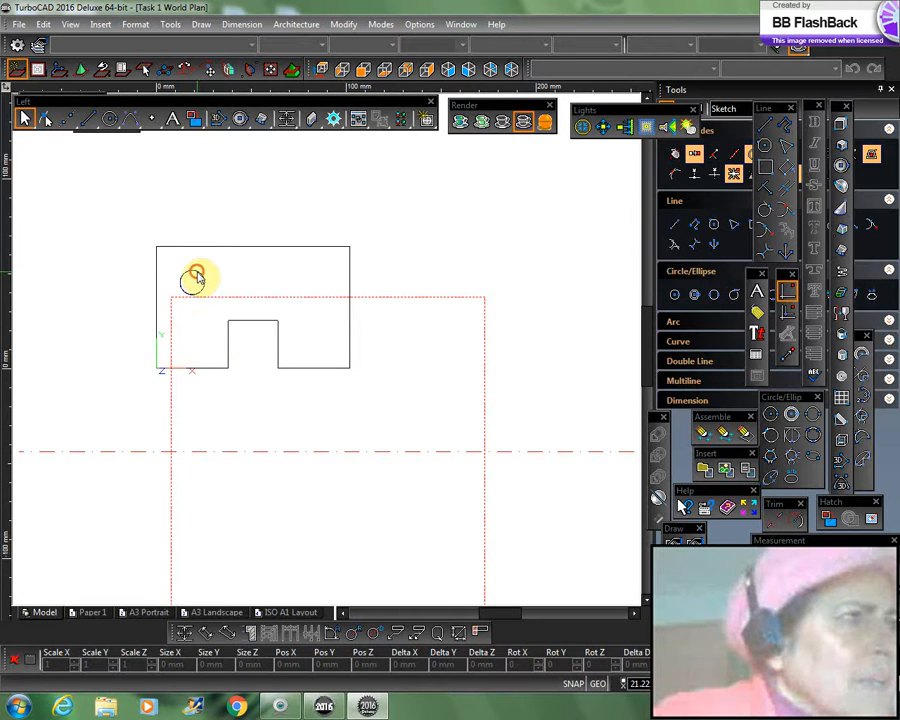
{"action": "left_click", "coordinate": [197, 277]}
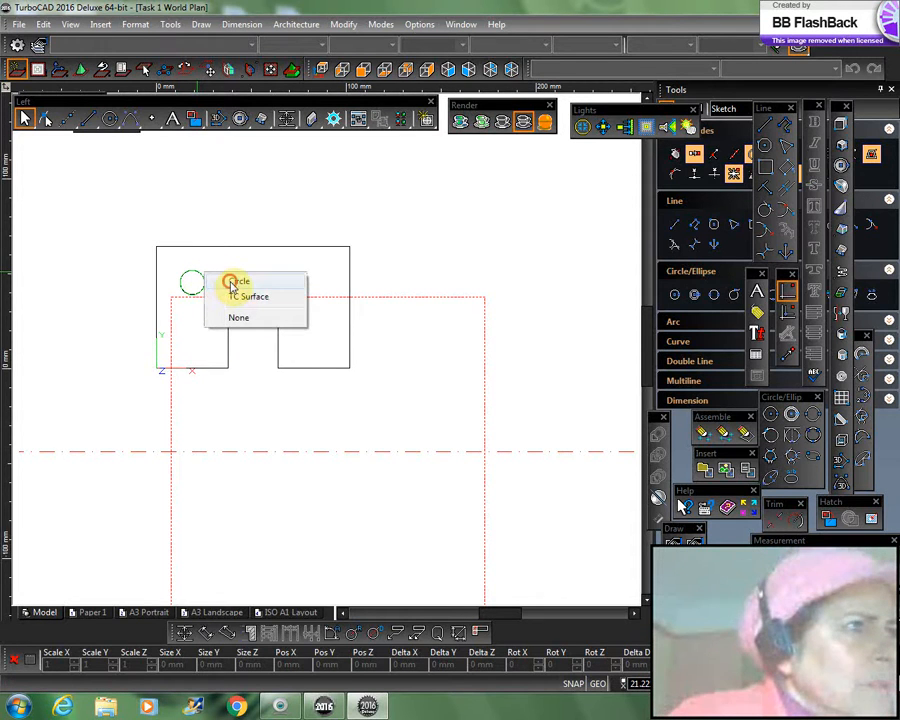
{"action": "left_click", "coordinate": [236, 283]}
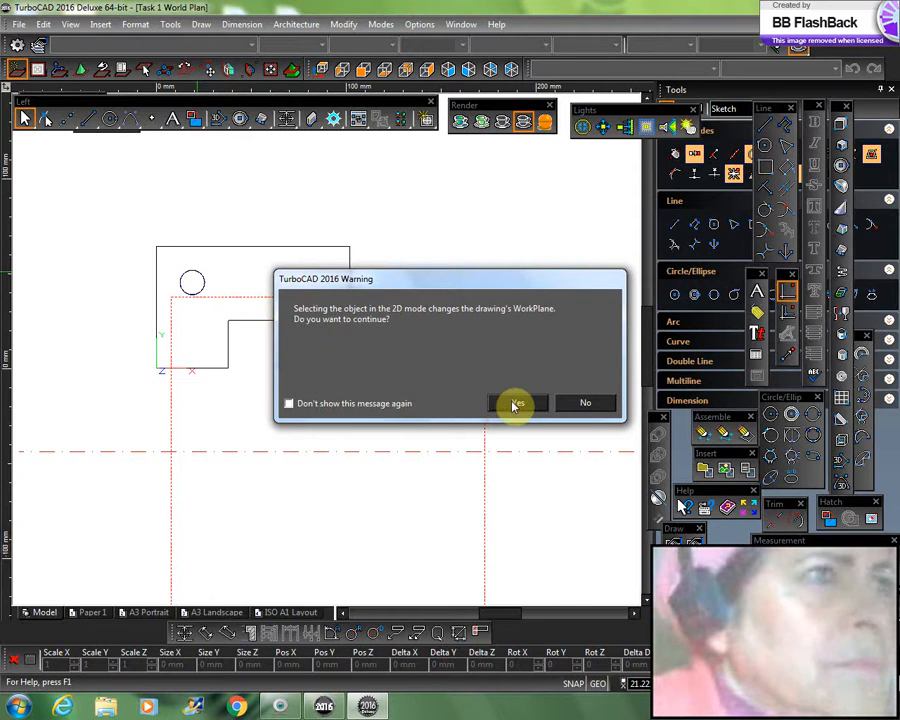
{"action": "left_click", "coordinate": [514, 404]}
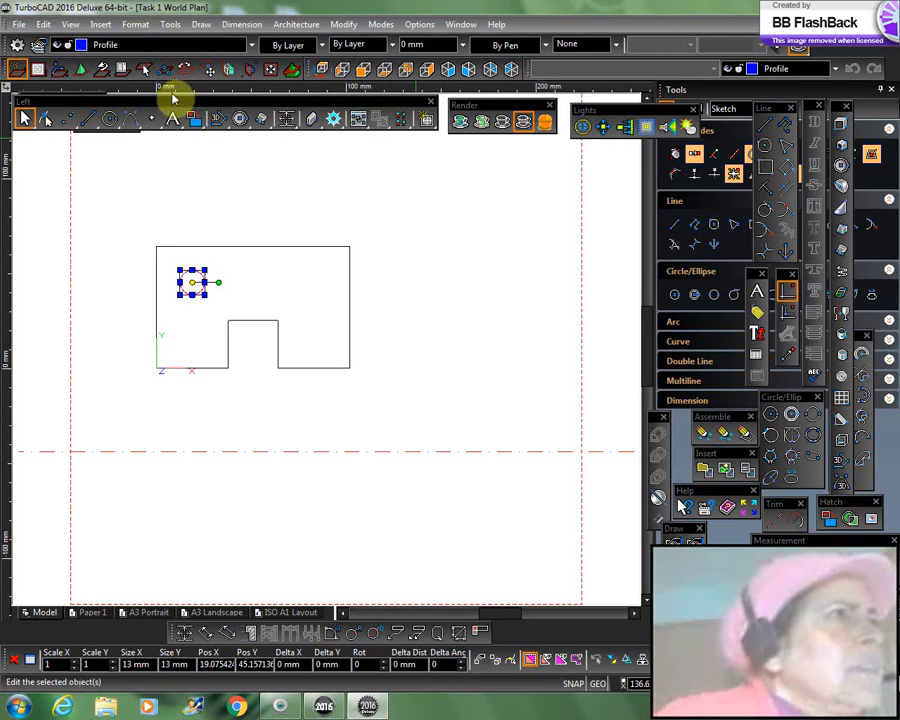
{"action": "left_click", "coordinate": [344, 25]}
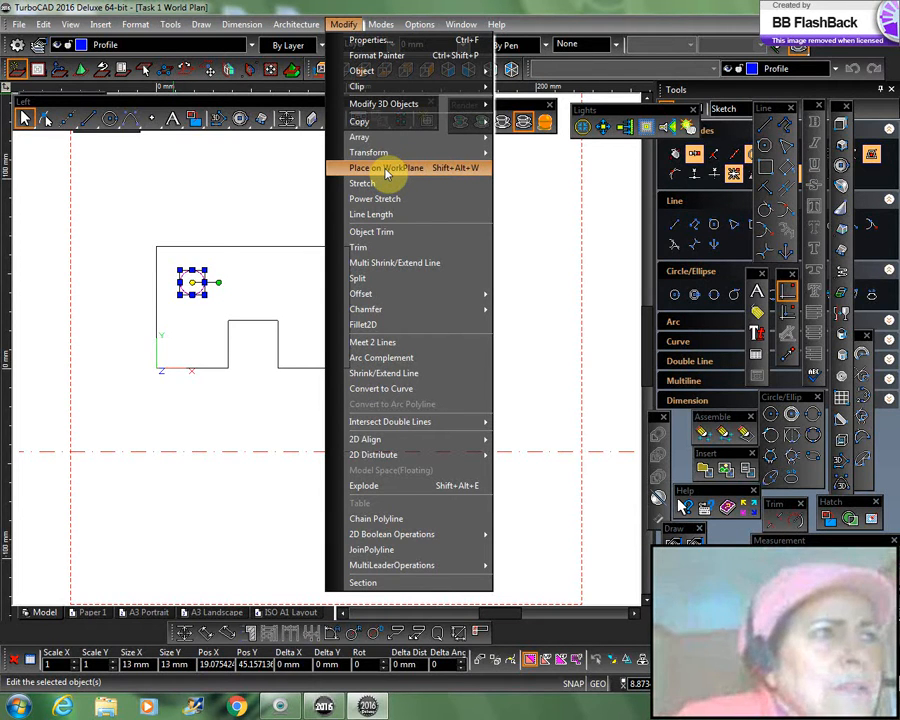
{"action": "left_click", "coordinate": [573, 395]}
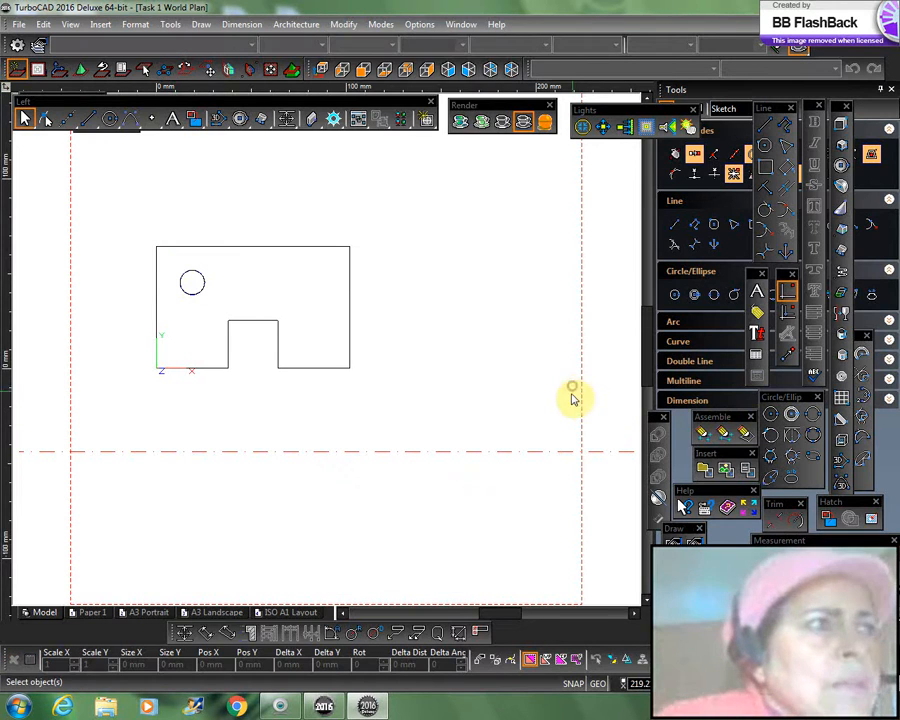
{"action": "left_click", "coordinate": [449, 70]}
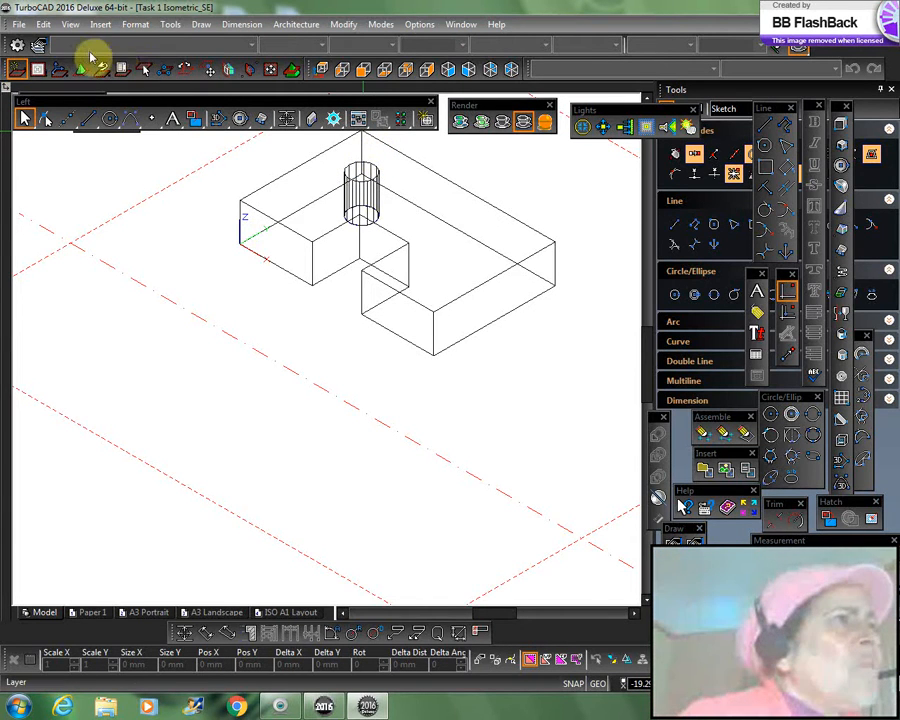
Step: Activate the Simple Extrude tool for profile-based 3D objects
{"action": "left_click", "coordinate": [201, 25]}
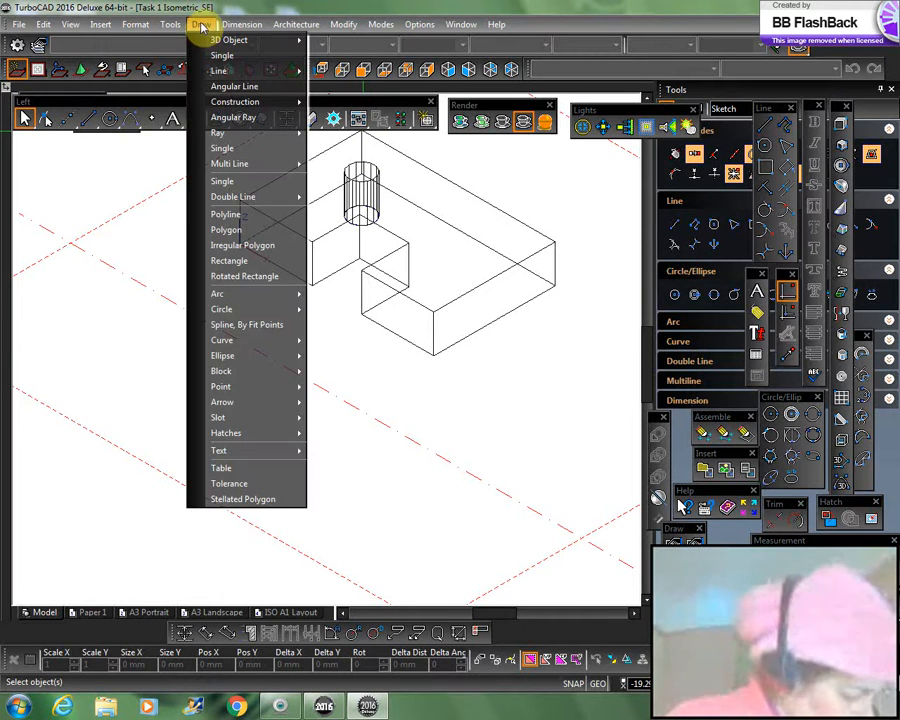
{"action": "mouse_move", "coordinate": [176, 27]}
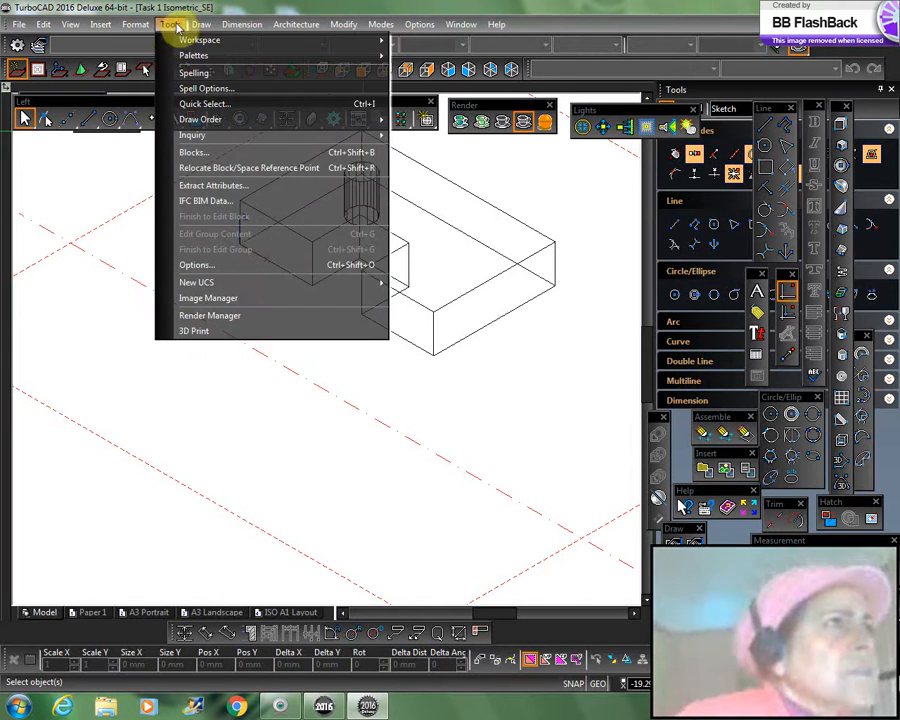
{"action": "mouse_move", "coordinate": [220, 42]}
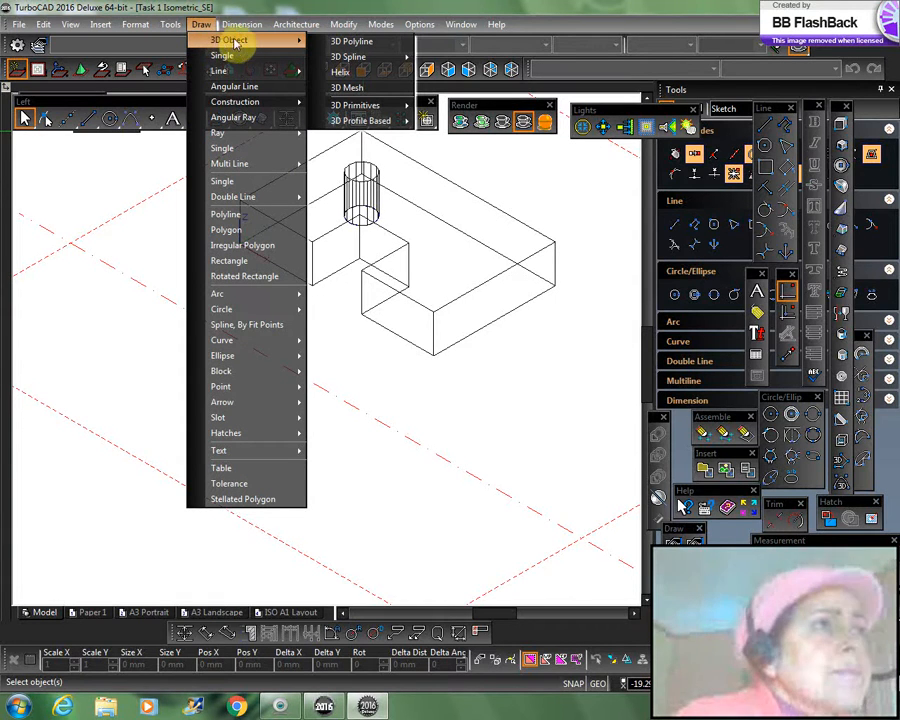
{"action": "mouse_move", "coordinate": [357, 122]}
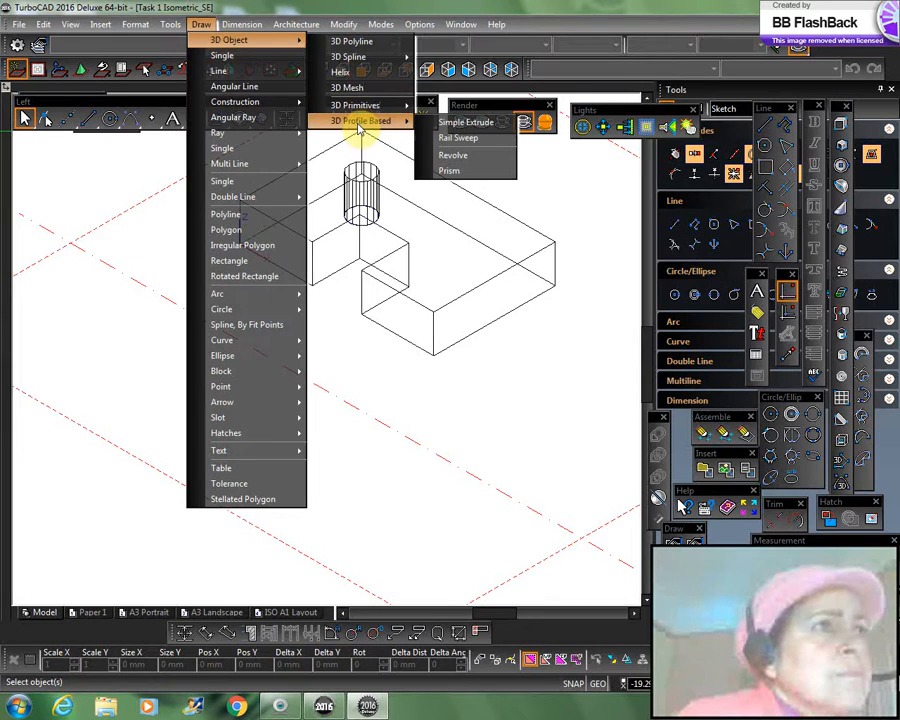
{"action": "left_click", "coordinate": [484, 125]}
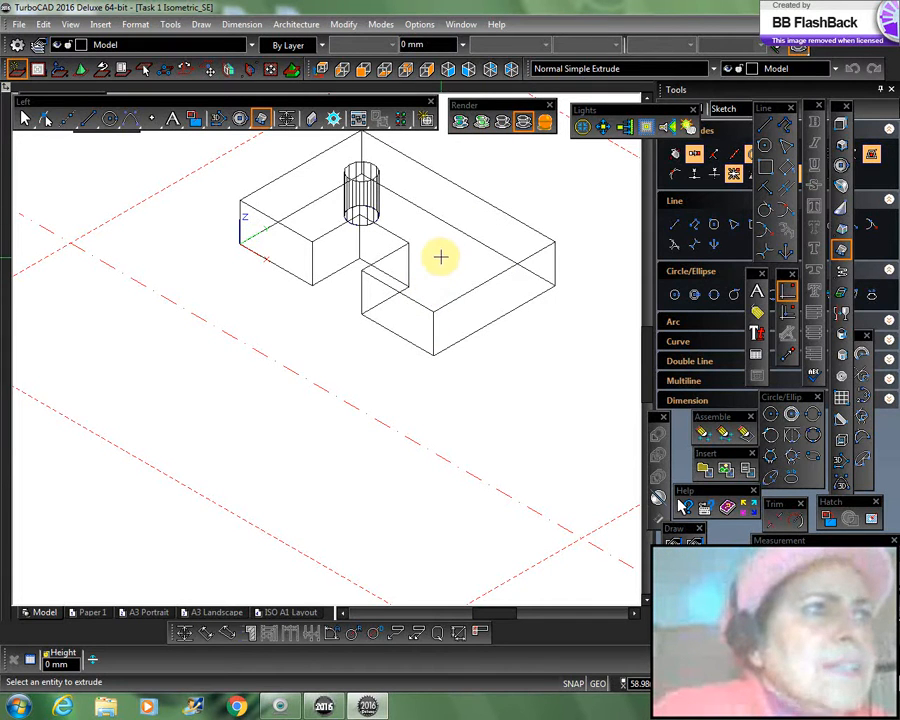
Step: Examine the wireframe part, its hole and the workplane from several orbited angles and from the SE isometric view
{"action": "mouse_move", "coordinate": [441, 261]}
{"action": "middle_mouse_down", "text": "shift"}
{"action": "mouse_move", "coordinate": [448, 282]}
{"action": "mouse_move", "coordinate": [448, 249]}
{"action": "mouse_move", "coordinate": [430, 255]}
{"action": "mouse_move", "coordinate": [464, 255]}
{"action": "mouse_move", "coordinate": [444, 229]}
{"action": "mouse_move", "coordinate": [426, 251]}
{"action": "mouse_move", "coordinate": [415, 225]}
{"action": "middle_mouse_up", "text": "shift"}
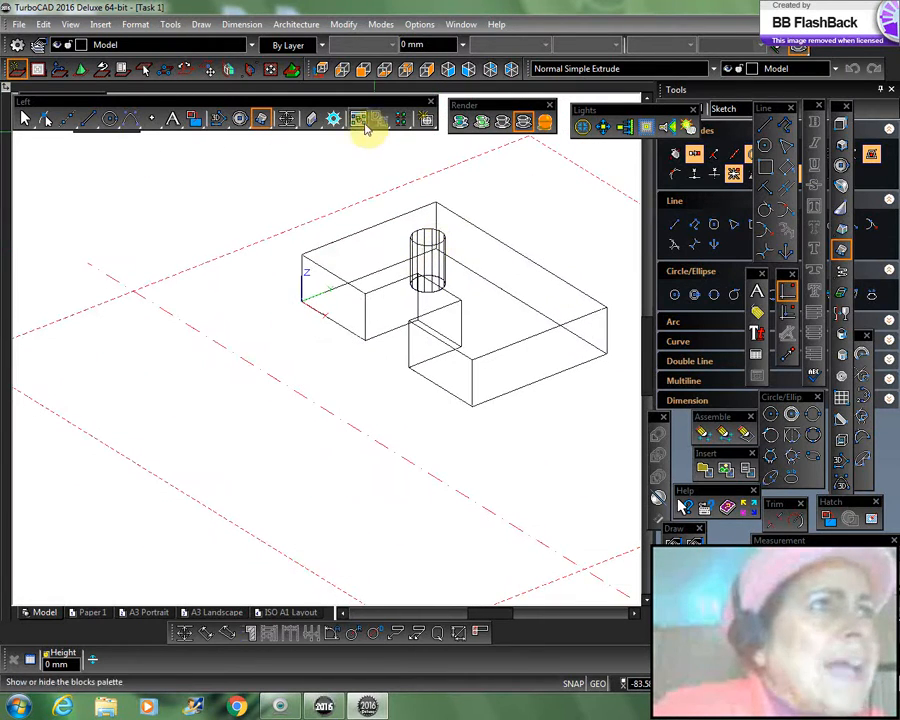
{"action": "mouse_move", "coordinate": [488, 315]}
{"action": "middle_mouse_down", "text": "shift"}
{"action": "mouse_move", "coordinate": [508, 265]}
{"action": "mouse_move", "coordinate": [486, 301]}
{"action": "middle_mouse_up", "text": "shift"}
{"action": "middle_click_drag", "start_coordinate": [460, 542], "coordinate": [536, 247], "text": "shift"}
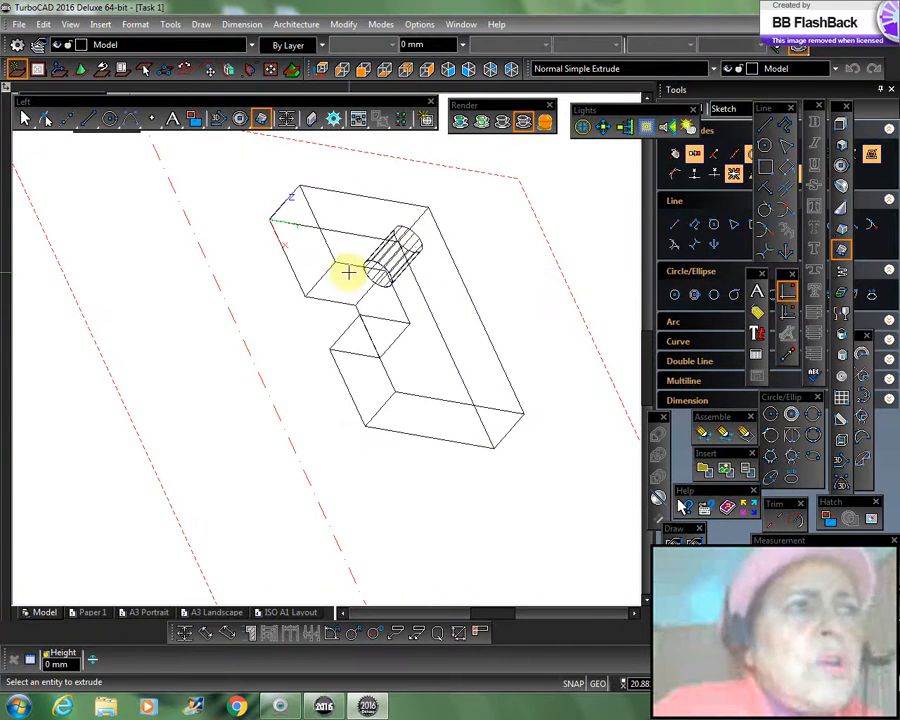
{"action": "middle_click_drag", "start_coordinate": [466, 325], "coordinate": [424, 335], "text": "shift"}
{"action": "middle_click_drag", "start_coordinate": [510, 376], "coordinate": [554, 237], "text": "shift"}
{"action": "middle_click_drag", "start_coordinate": [554, 287], "coordinate": [455, 388], "text": "shift"}
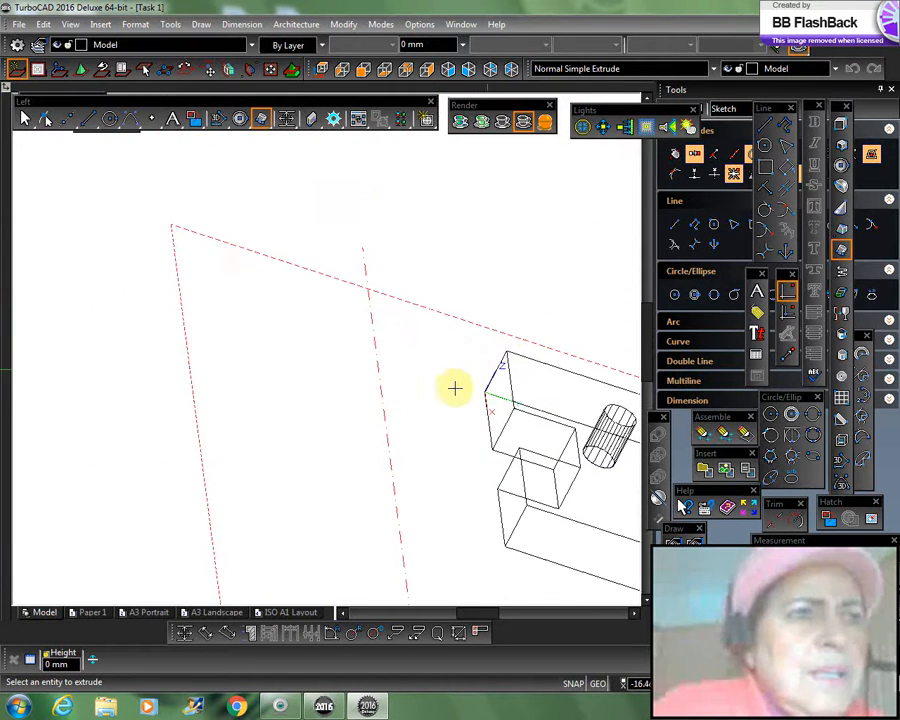
{"action": "left_click", "coordinate": [450, 70]}
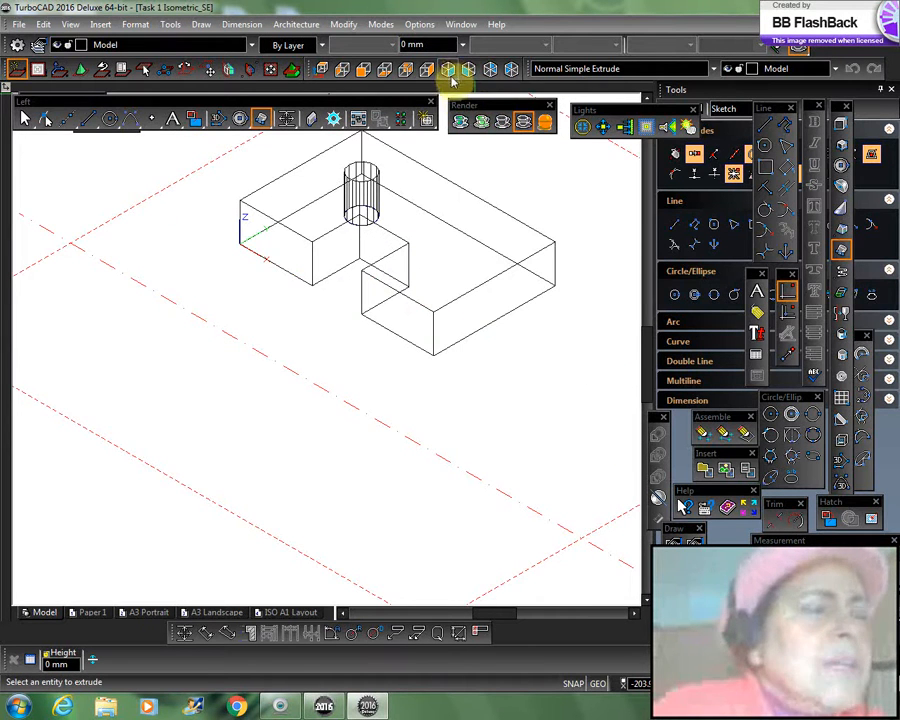
{"action": "mouse_move", "coordinate": [504, 309]}
{"action": "middle_mouse_down", "text": "shift"}
{"action": "mouse_move", "coordinate": [502, 323]}
{"action": "mouse_move", "coordinate": [505, 295]}
{"action": "middle_mouse_up", "text": "shift"}
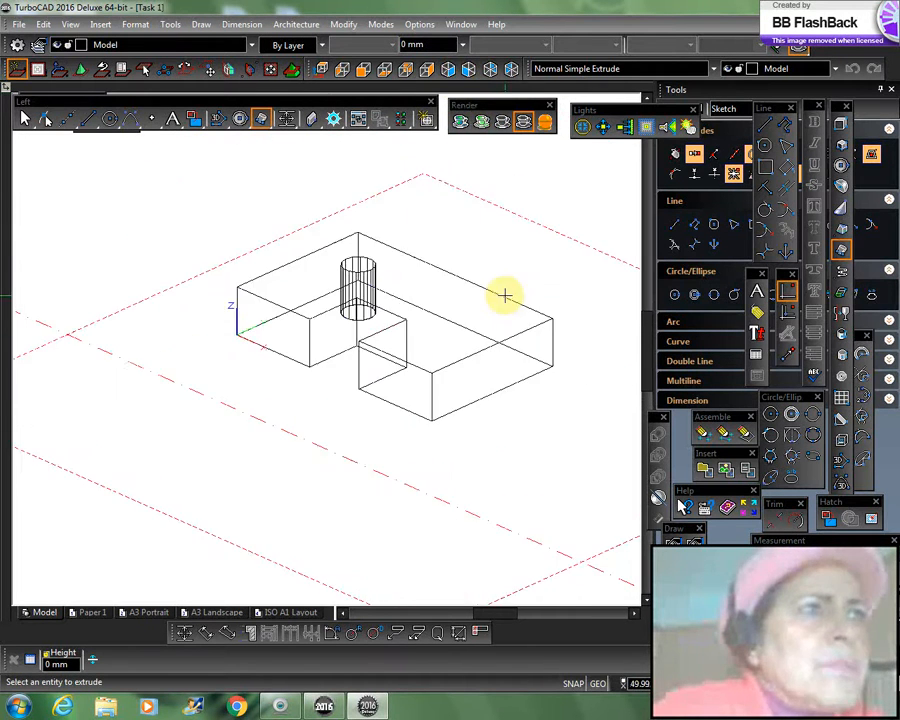
{"action": "middle_click_drag", "start_coordinate": [524, 344], "coordinate": [522, 333], "text": "shift"}
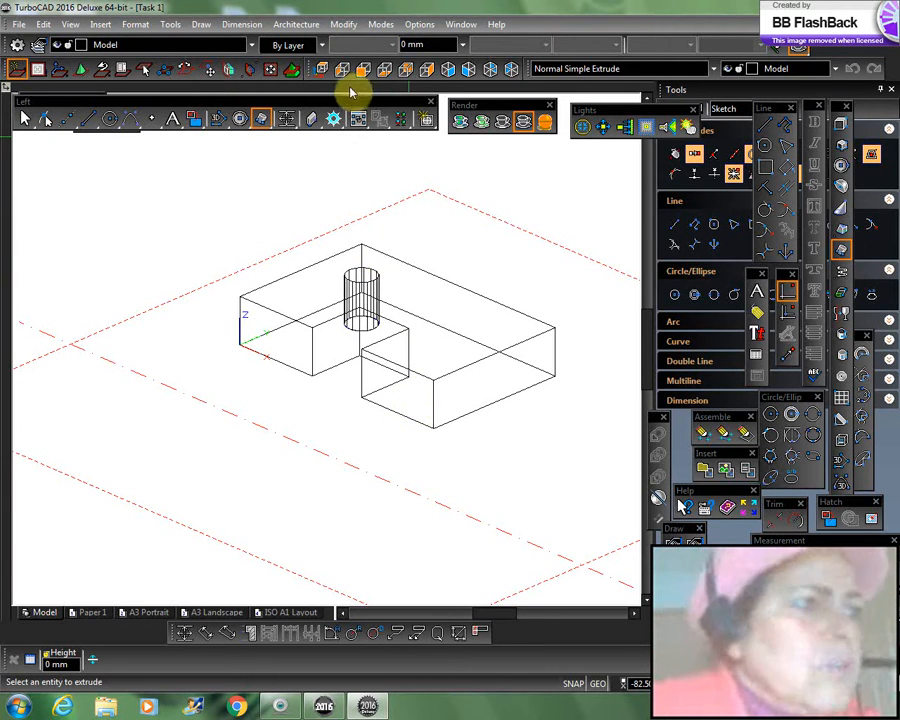
Step: Open the A3 Landscape paper space layout at the dimensioned part
{"action": "left_click", "coordinate": [217, 614]}
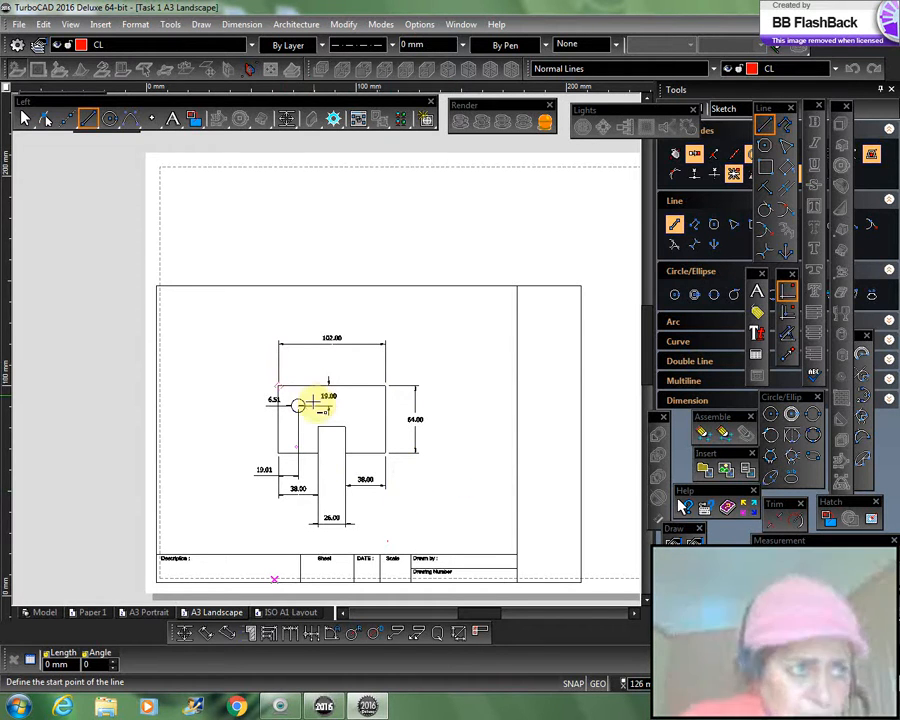
{"action": "scroll", "coordinate": [308, 403], "scroll_direction": "up", "scroll_amount": 2}
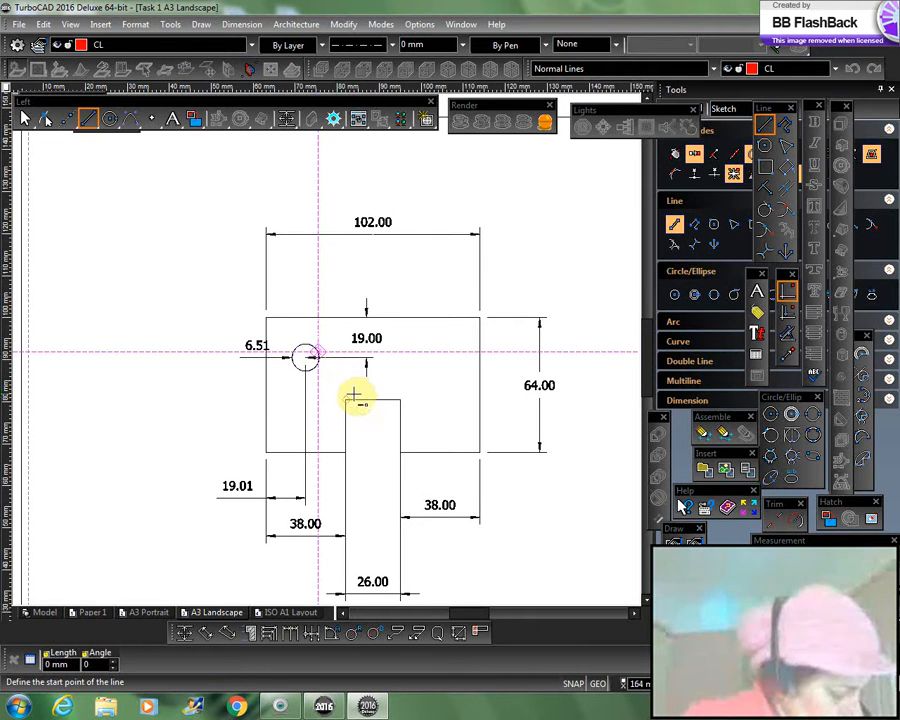
Step: Try to place an orthogonal dimension on the part's left vertical edge, from its upper corner to its lower corner
{"action": "left_click", "coordinate": [239, 26]}
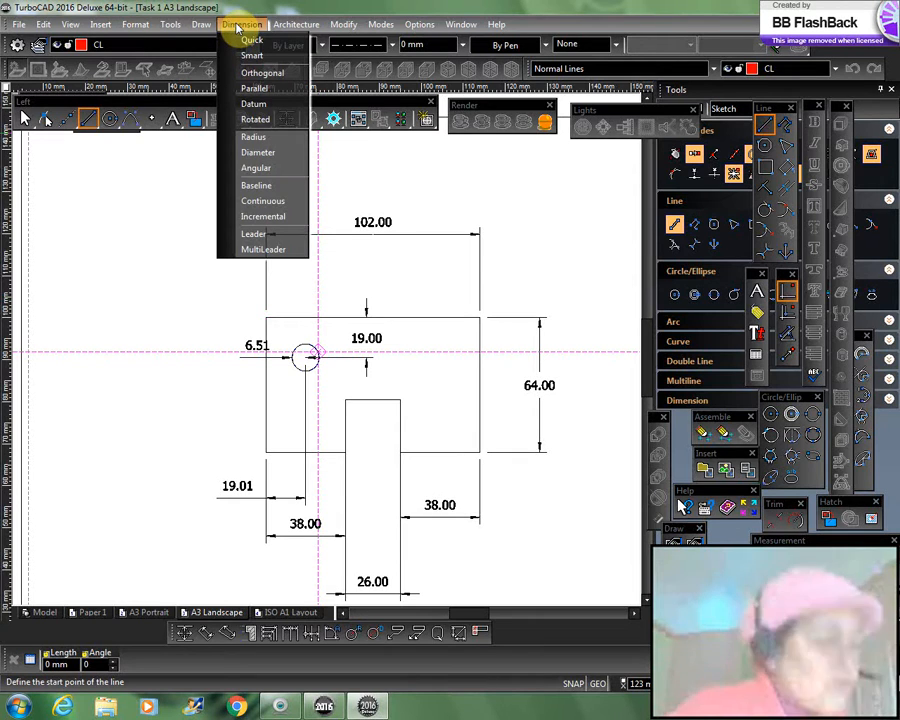
{"action": "left_click", "coordinate": [262, 76]}
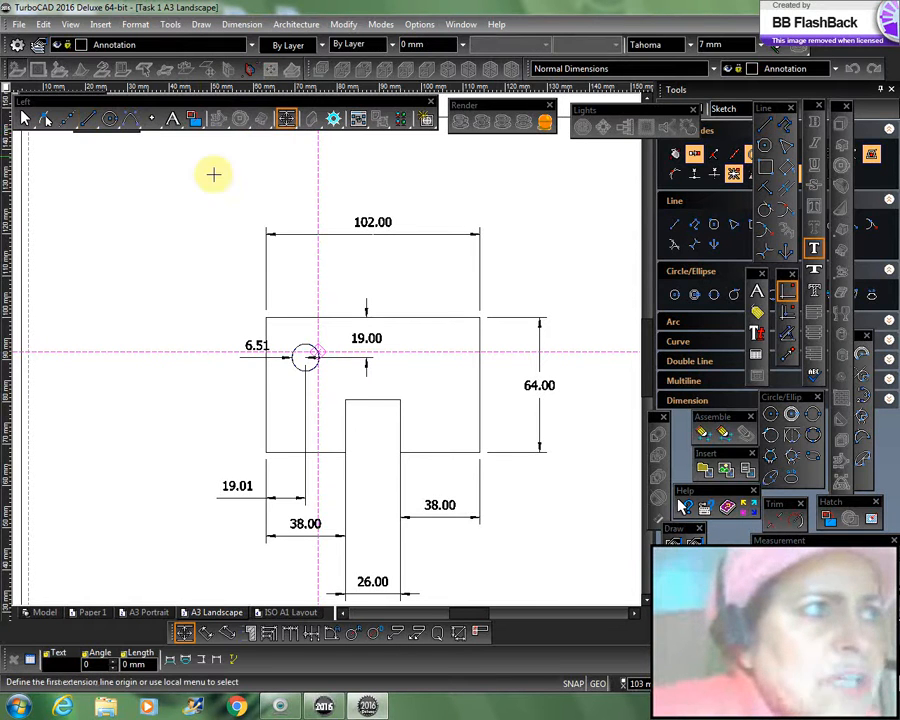
{"action": "left_click", "coordinate": [265, 318]}
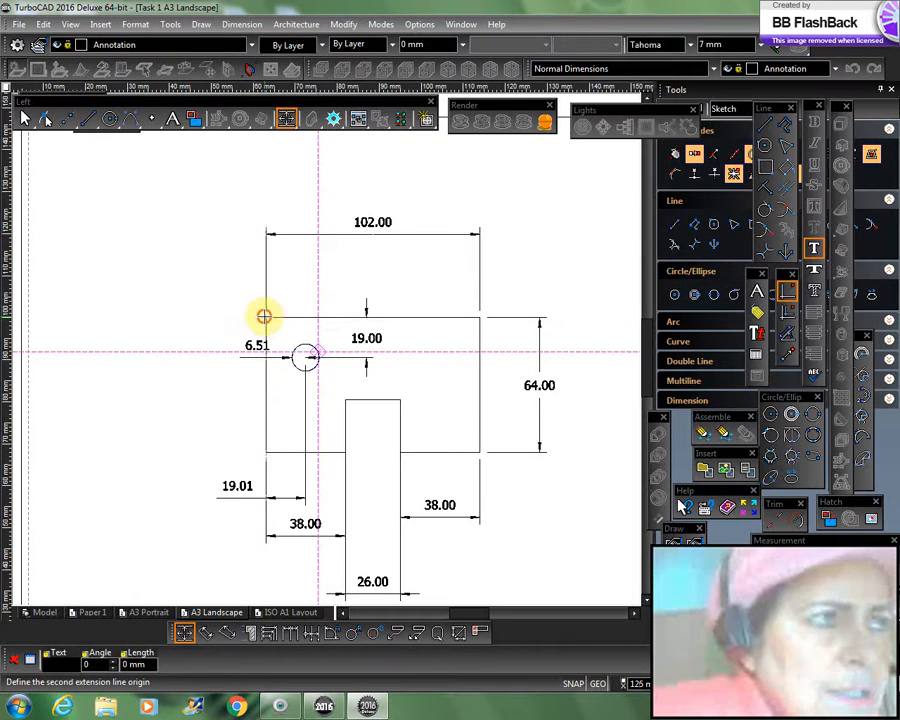
{"action": "left_click", "coordinate": [266, 452]}
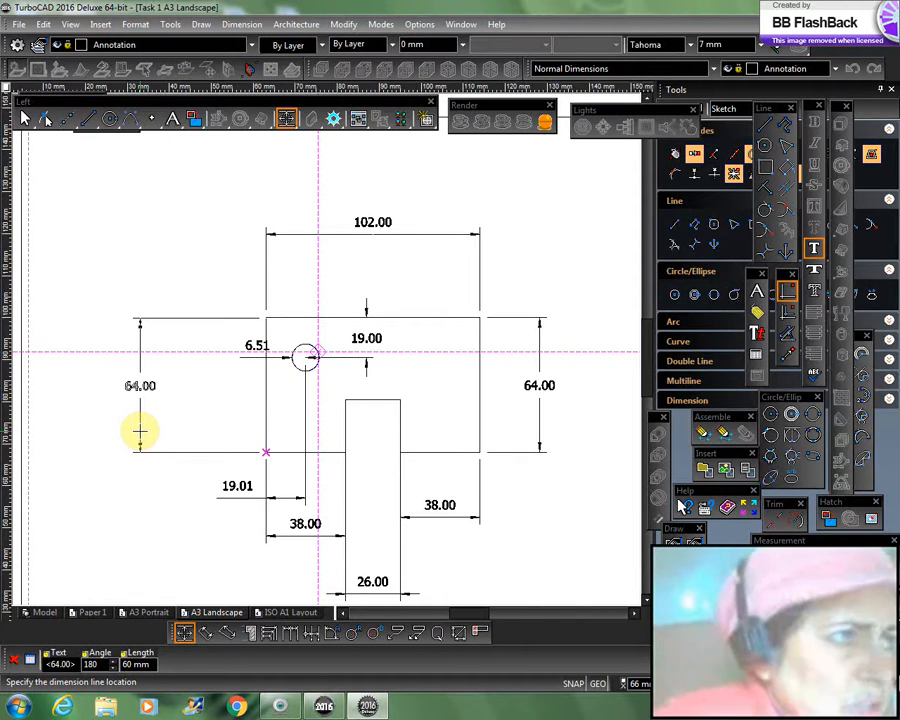
{"action": "key", "text": "Escape"}
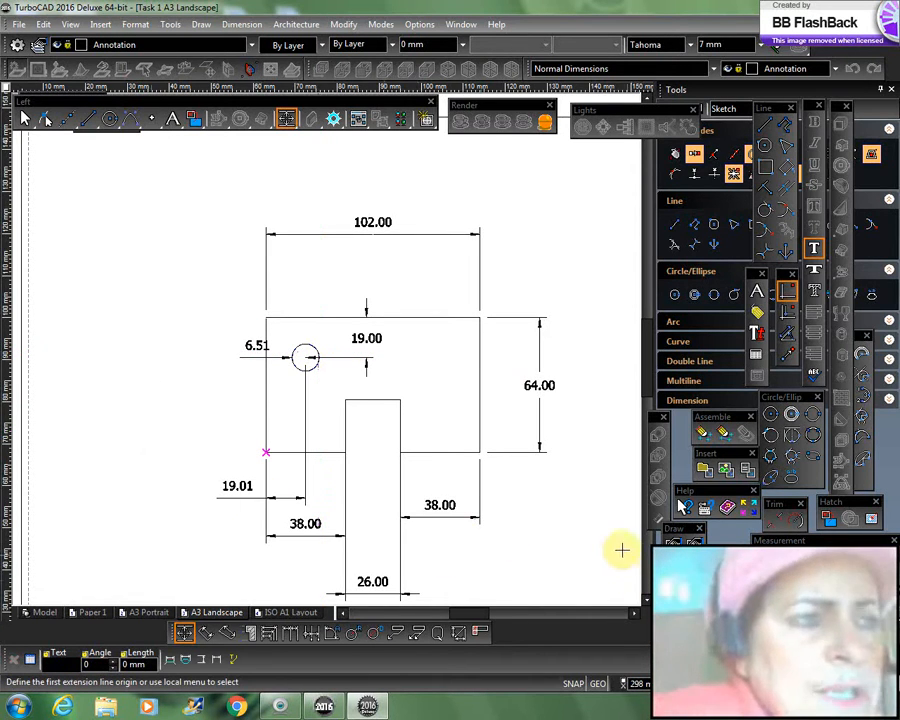
{"action": "scroll", "coordinate": [608, 539], "scroll_direction": "down", "scroll_amount": 1}
{"action": "scroll", "coordinate": [325, 348], "scroll_direction": "up", "scroll_amount": 1}
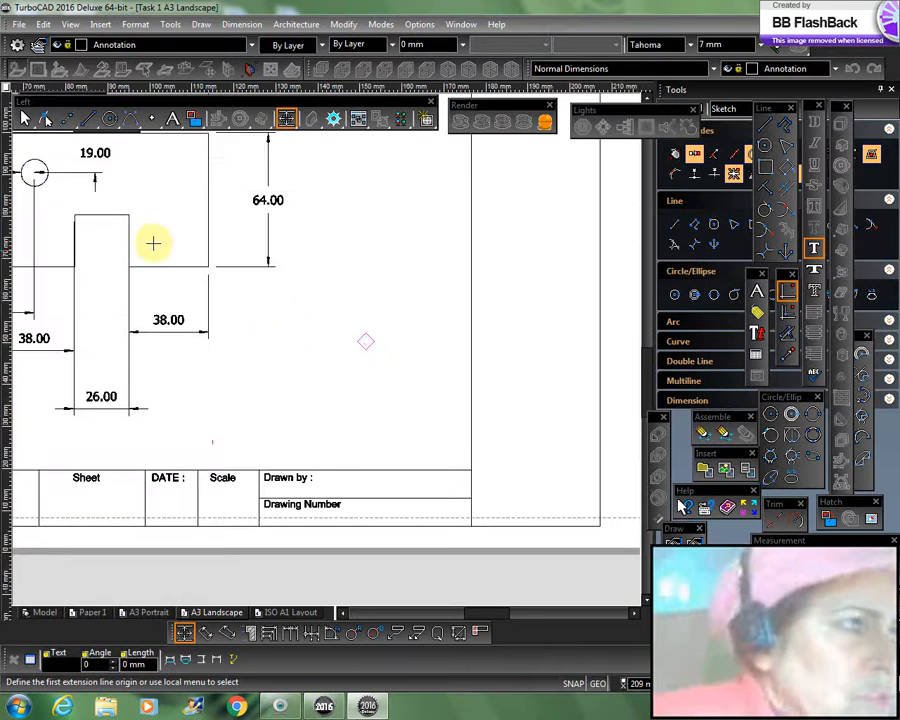
{"action": "scroll", "coordinate": [325, 348], "scroll_direction": "up", "scroll_amount": 1}
{"action": "scroll", "coordinate": [325, 350], "scroll_direction": "down", "scroll_amount": 1}
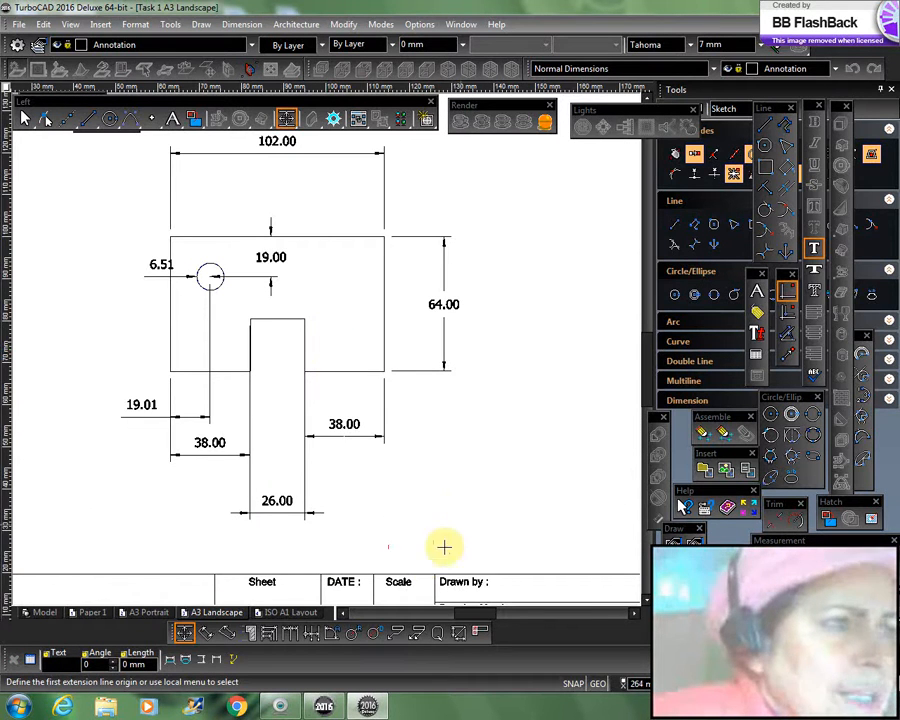